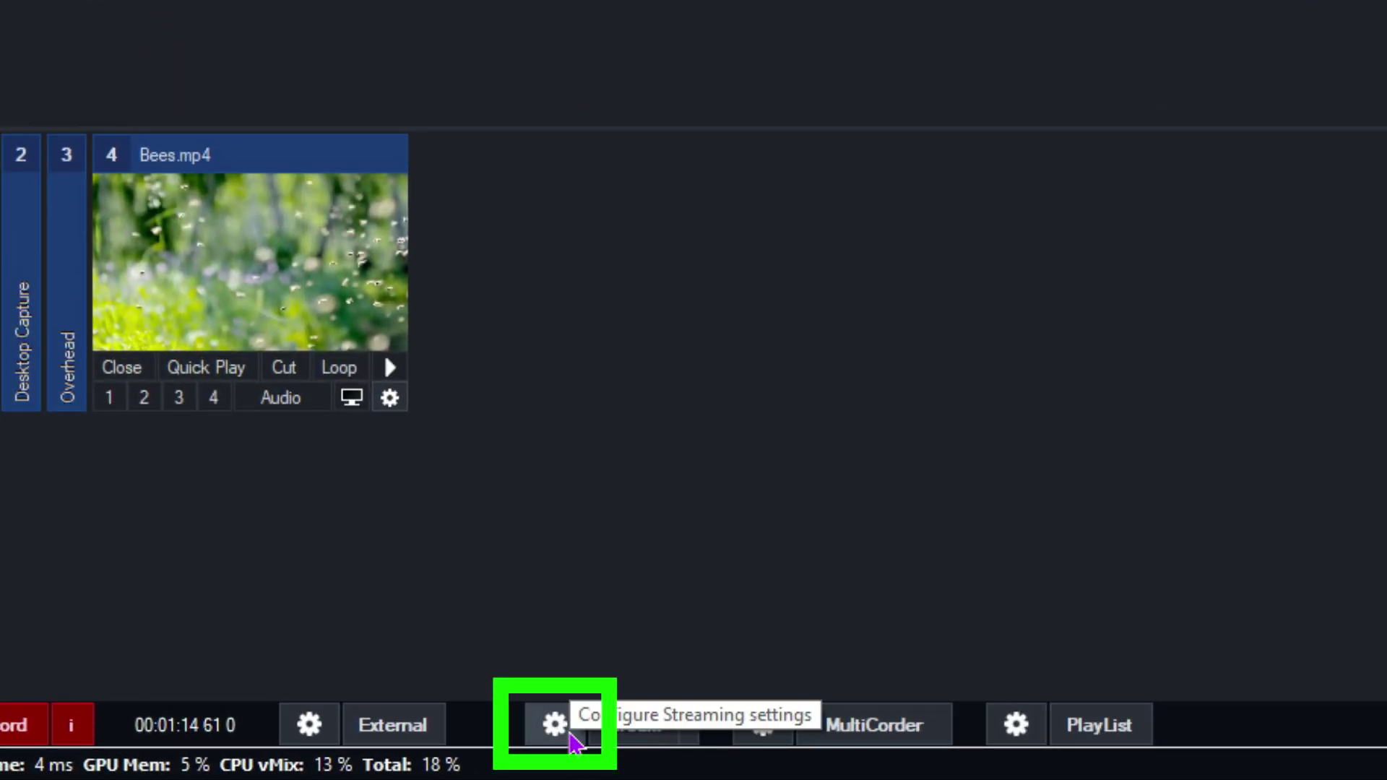
Open vMix's Streaming Settings and keep Custom RTMP Server as the destination
click(571, 736)
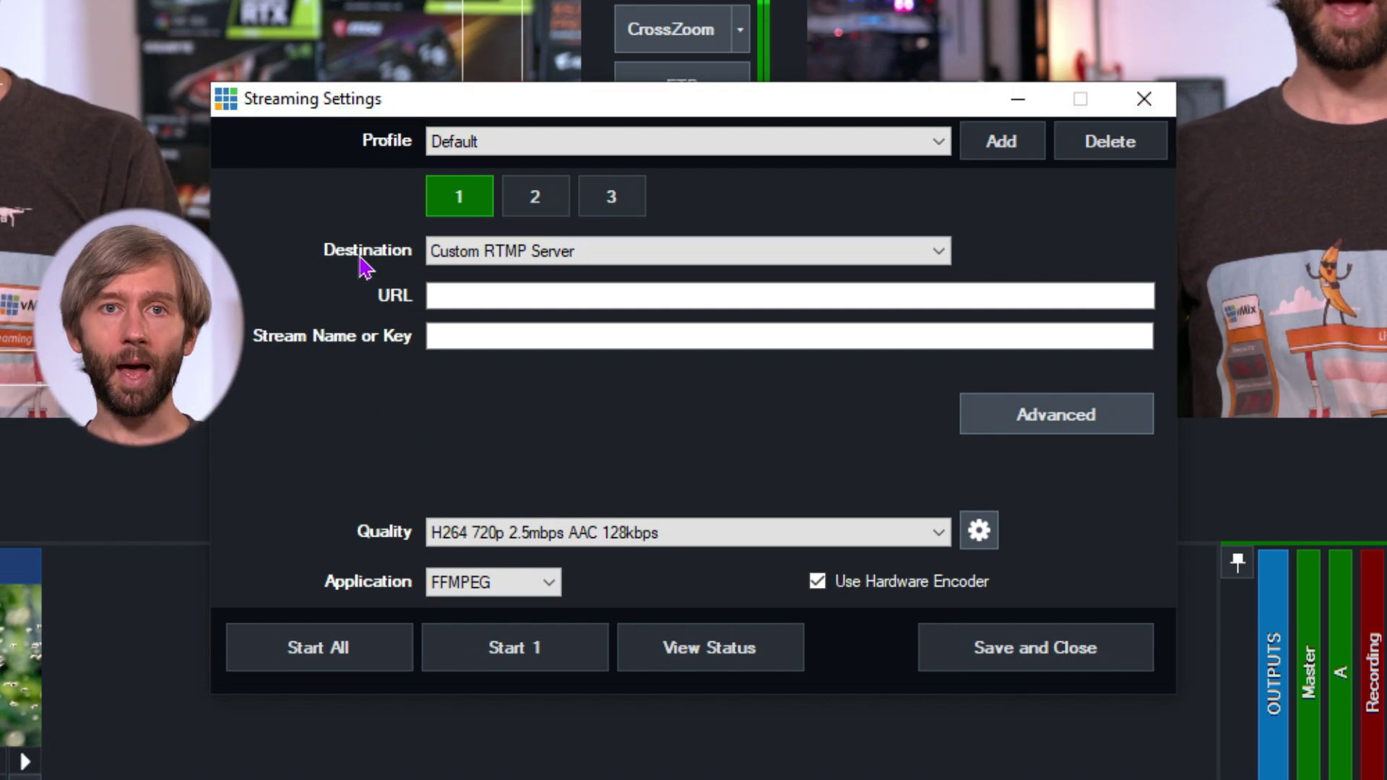
click(642, 252)
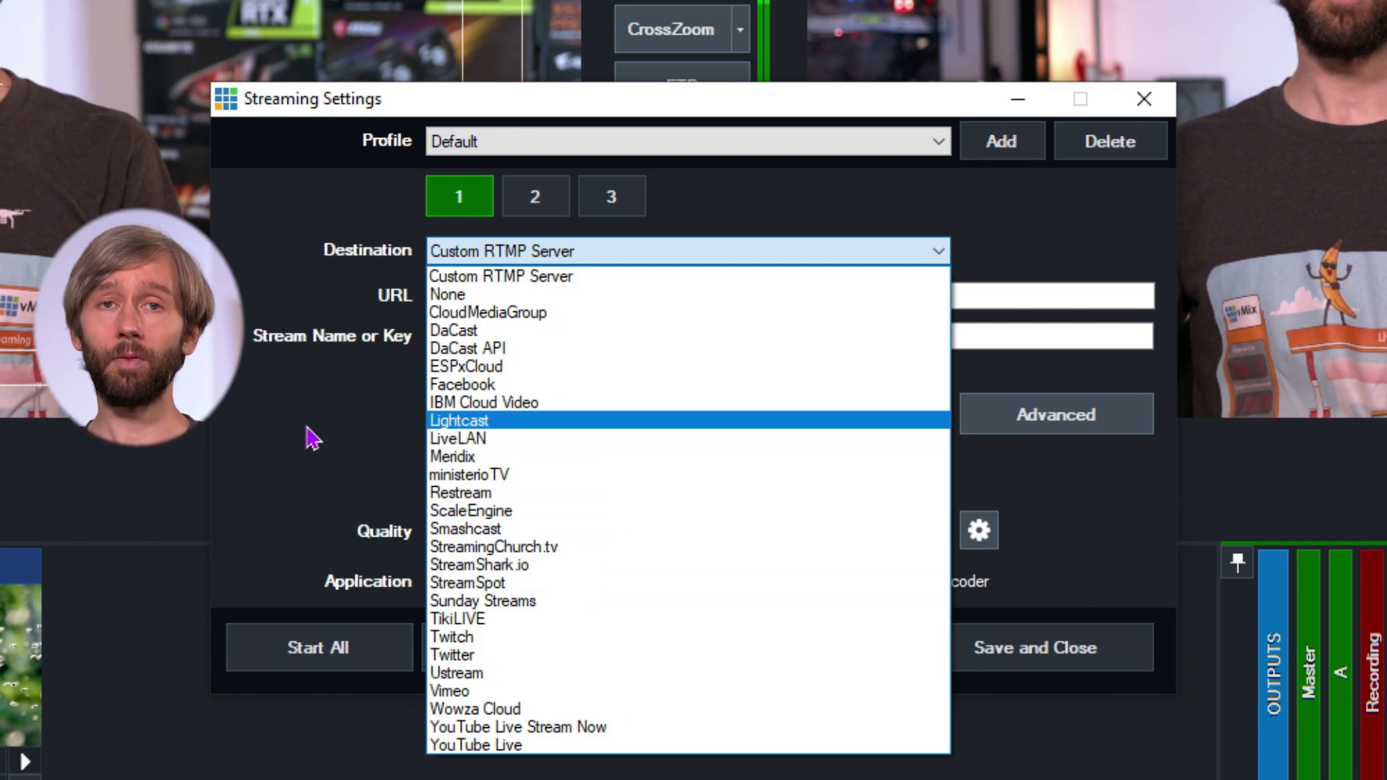
click(347, 424)
click(561, 253)
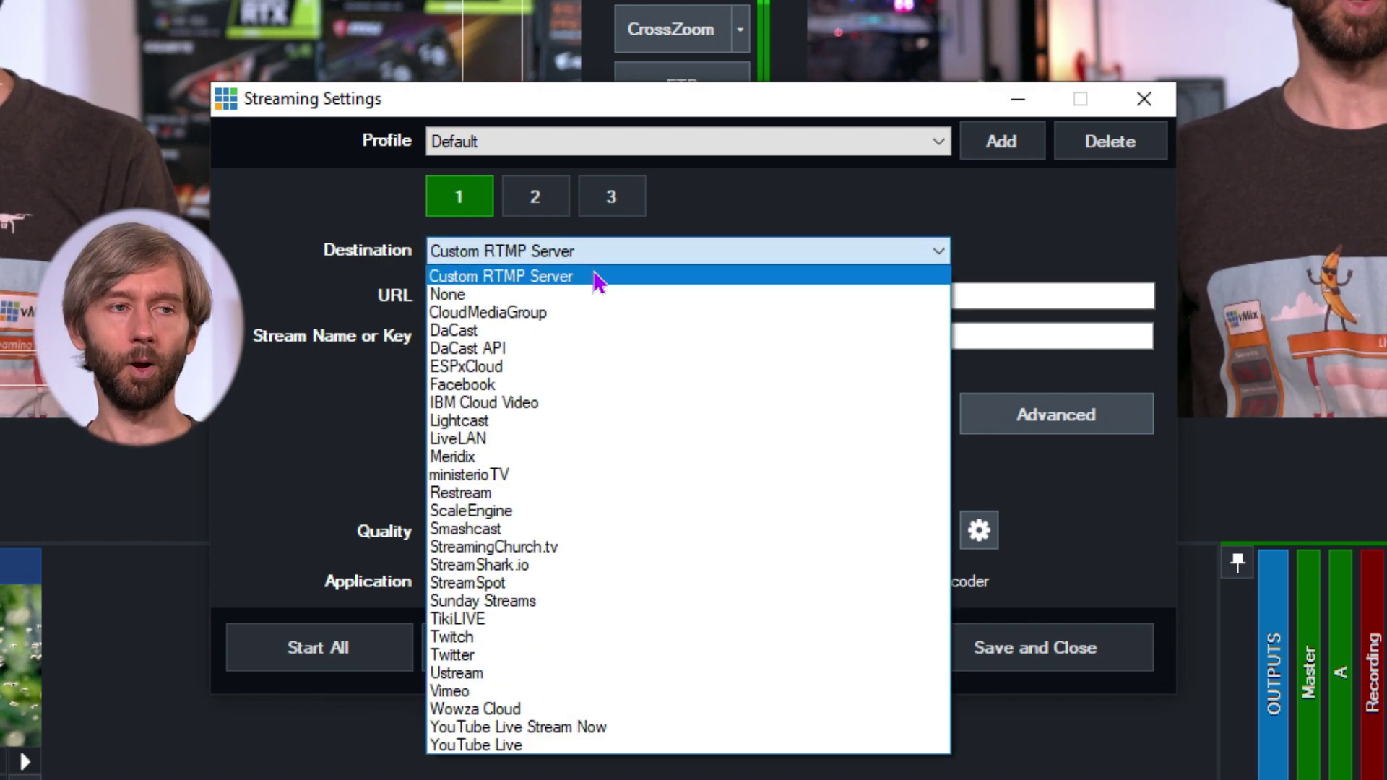
click(597, 280)
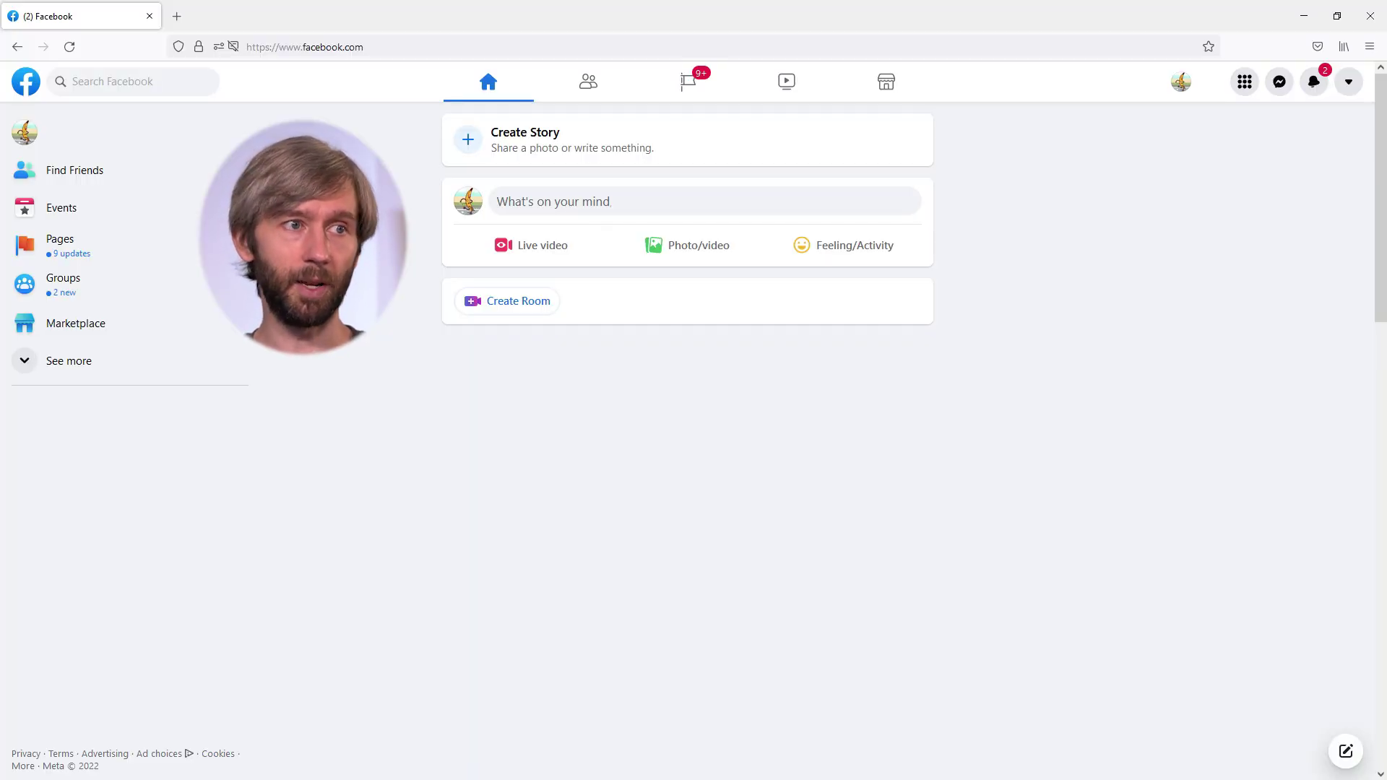
Start a new Live video from the Facebook home page
click(474, 251)
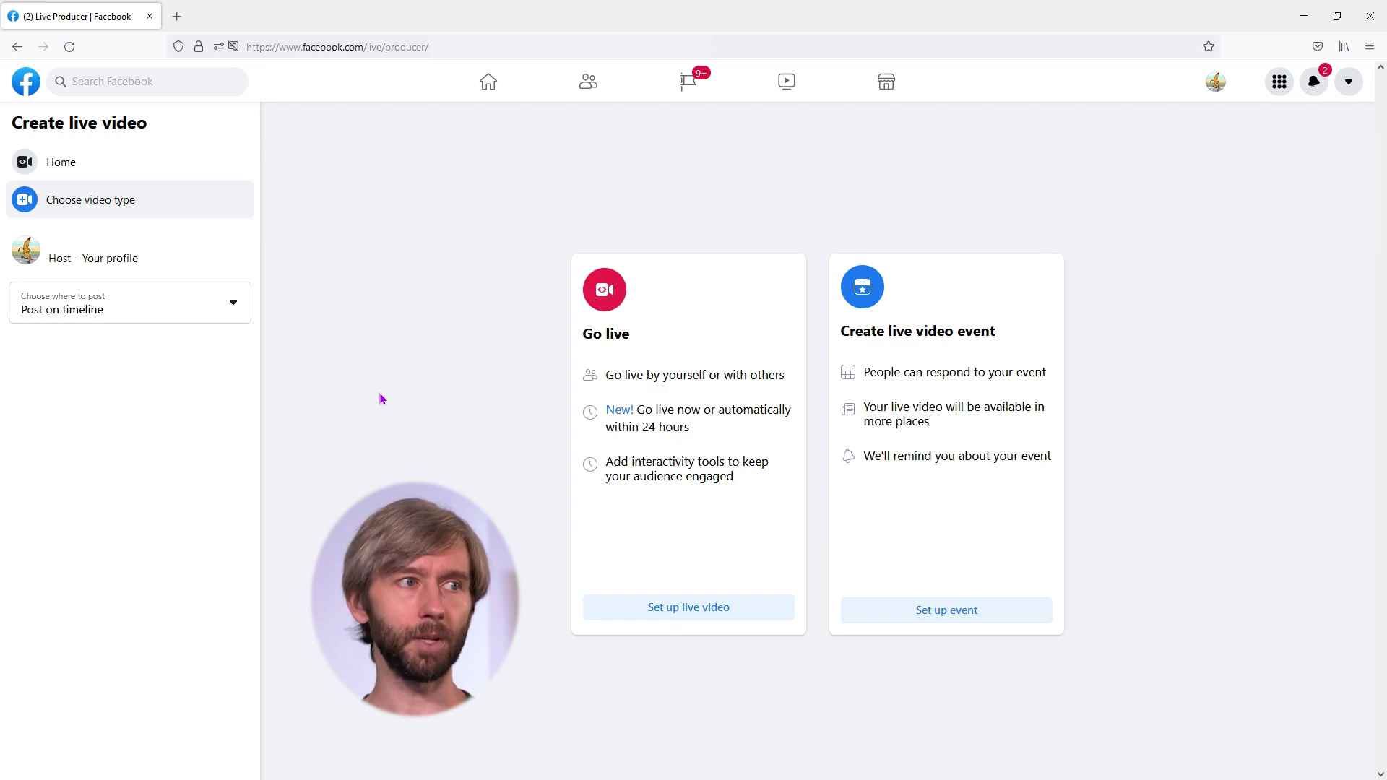
Set up a streaming-software live video posted on the timeline now, and open the audience choices
click(695, 610)
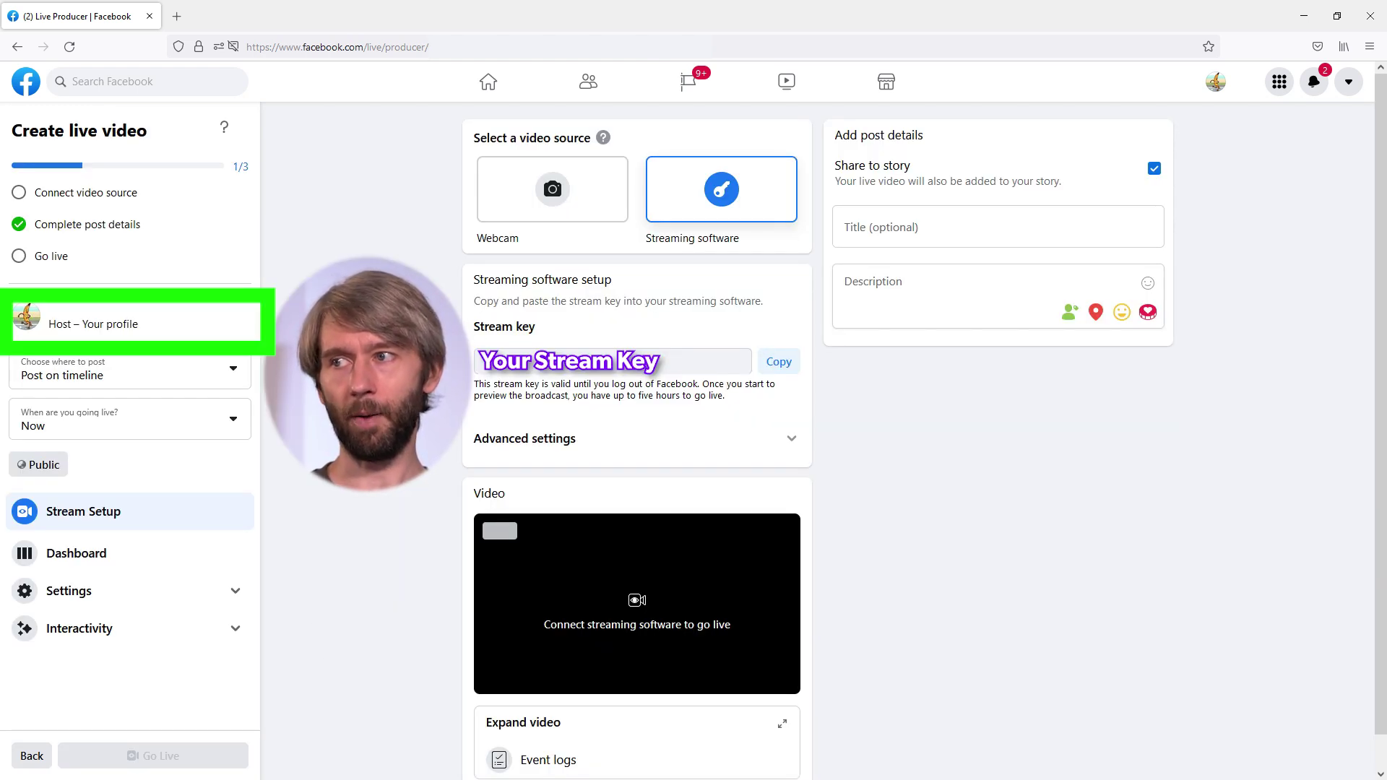
click(235, 381)
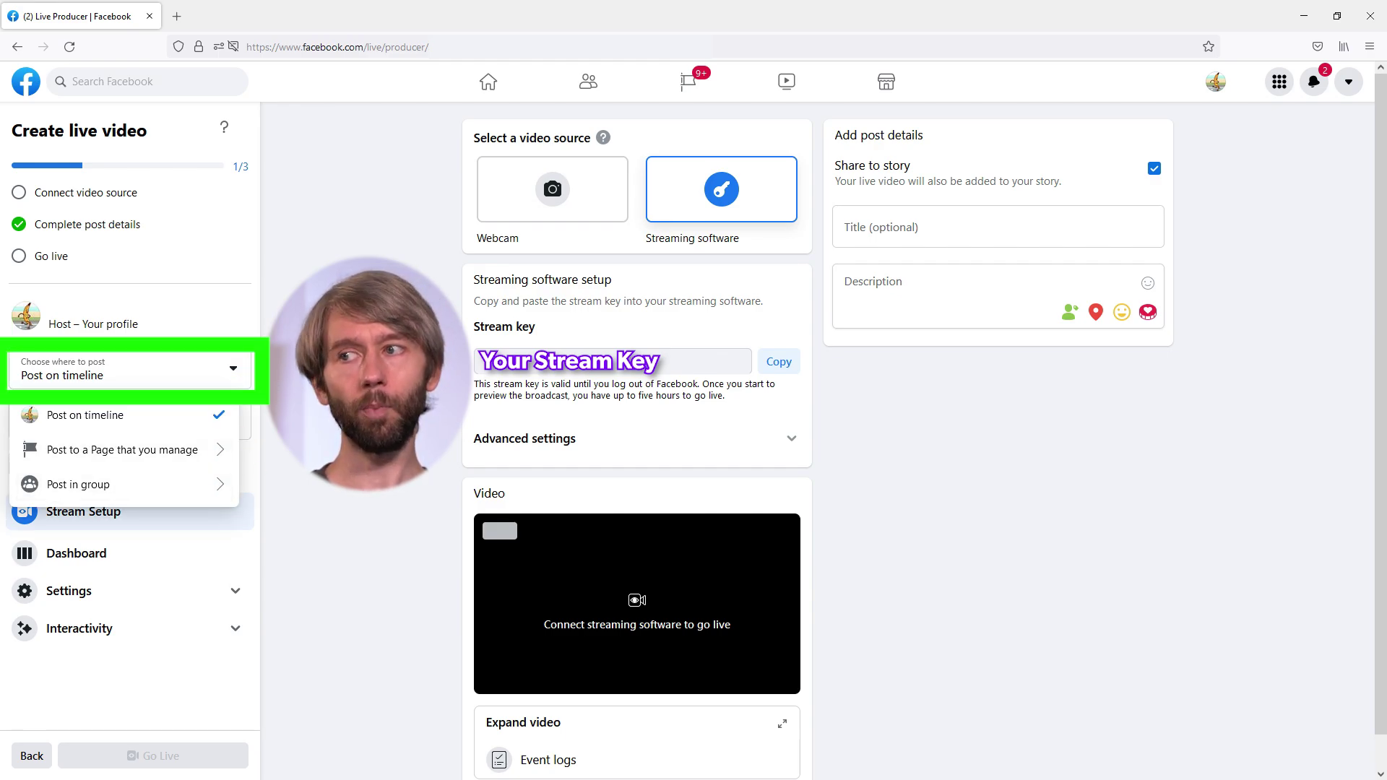
click(170, 429)
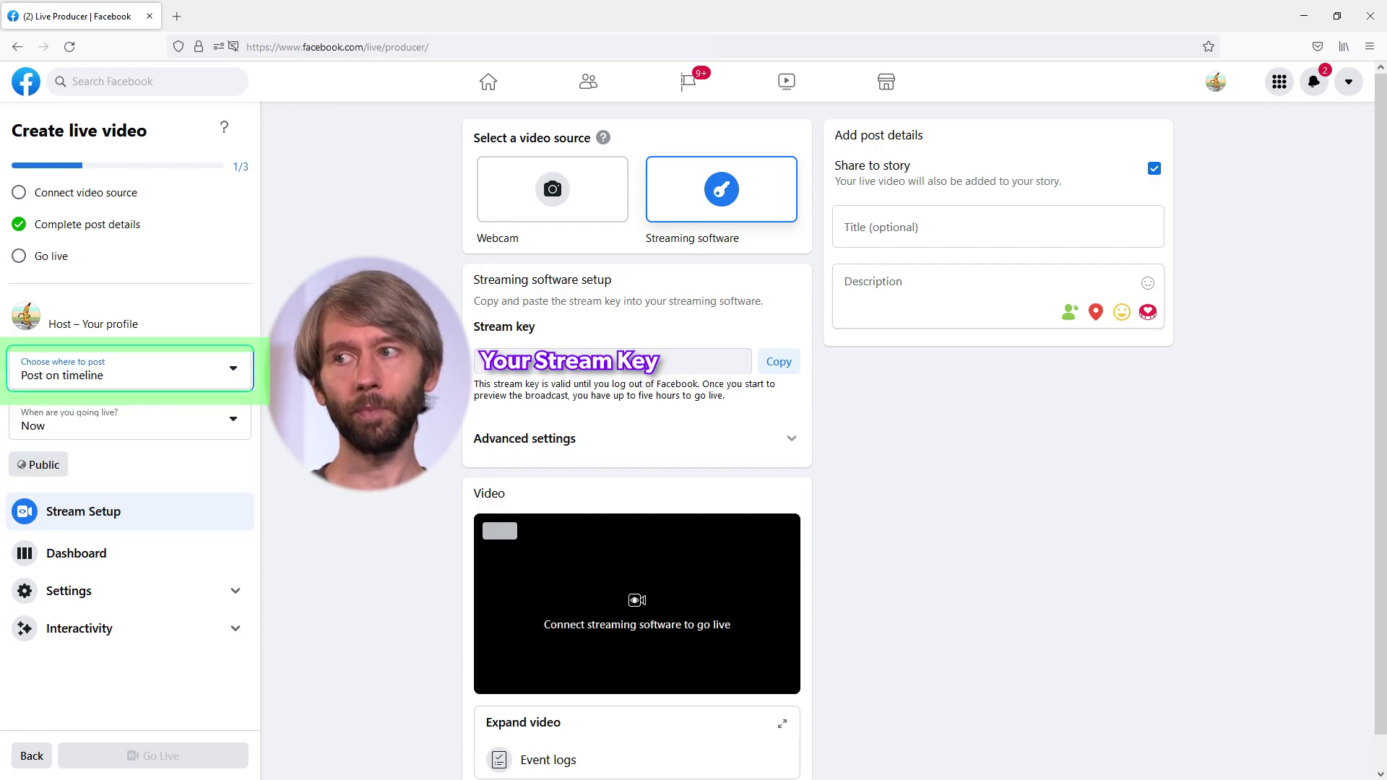
click(166, 429)
click(166, 429)
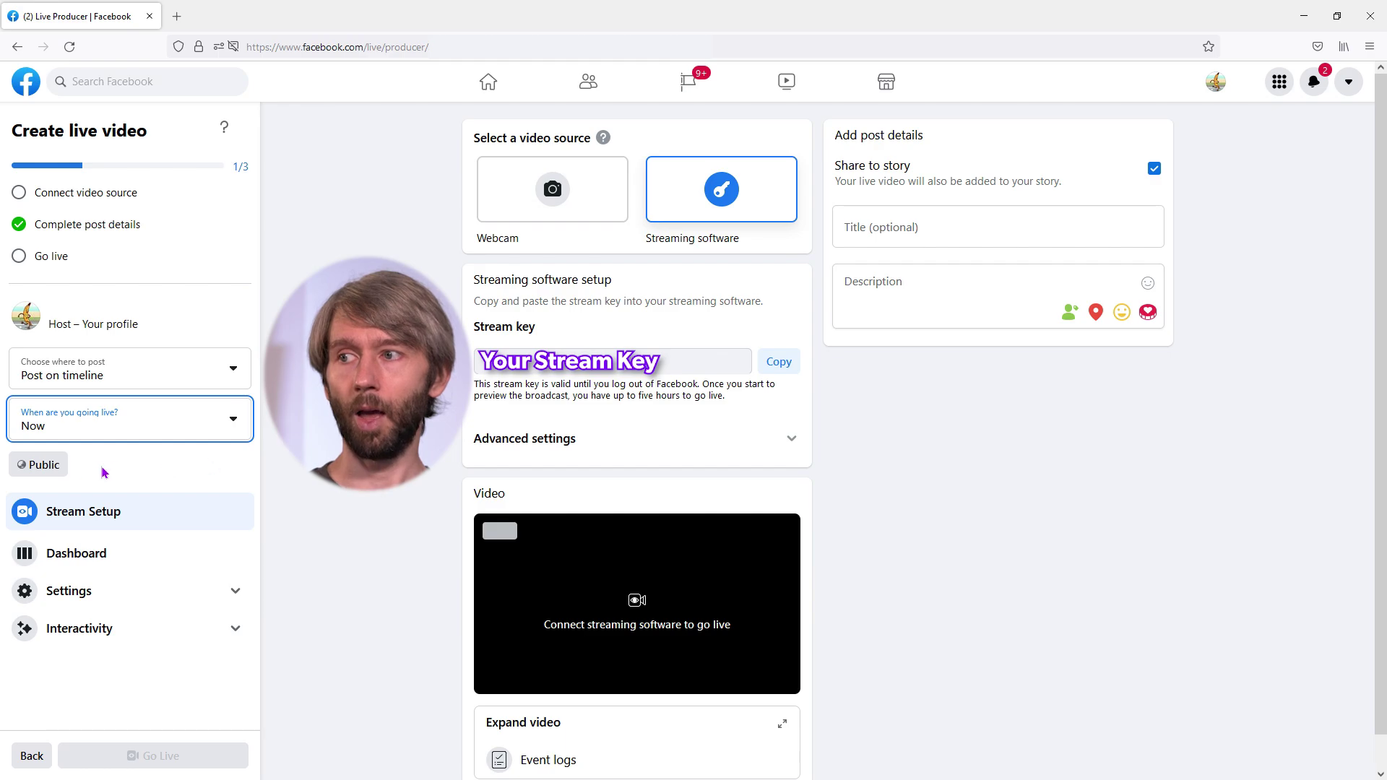
click(64, 468)
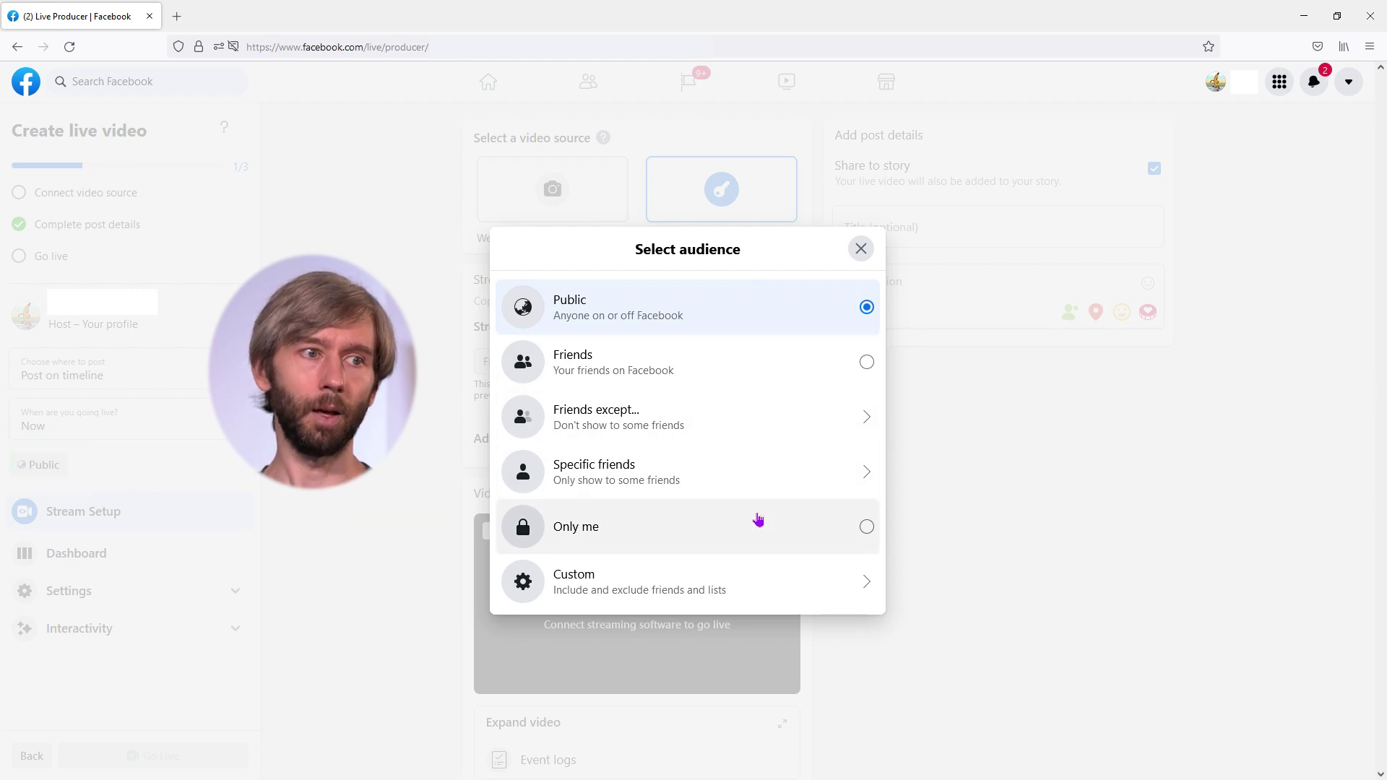
Restrict the live video's audience to Only me
click(868, 528)
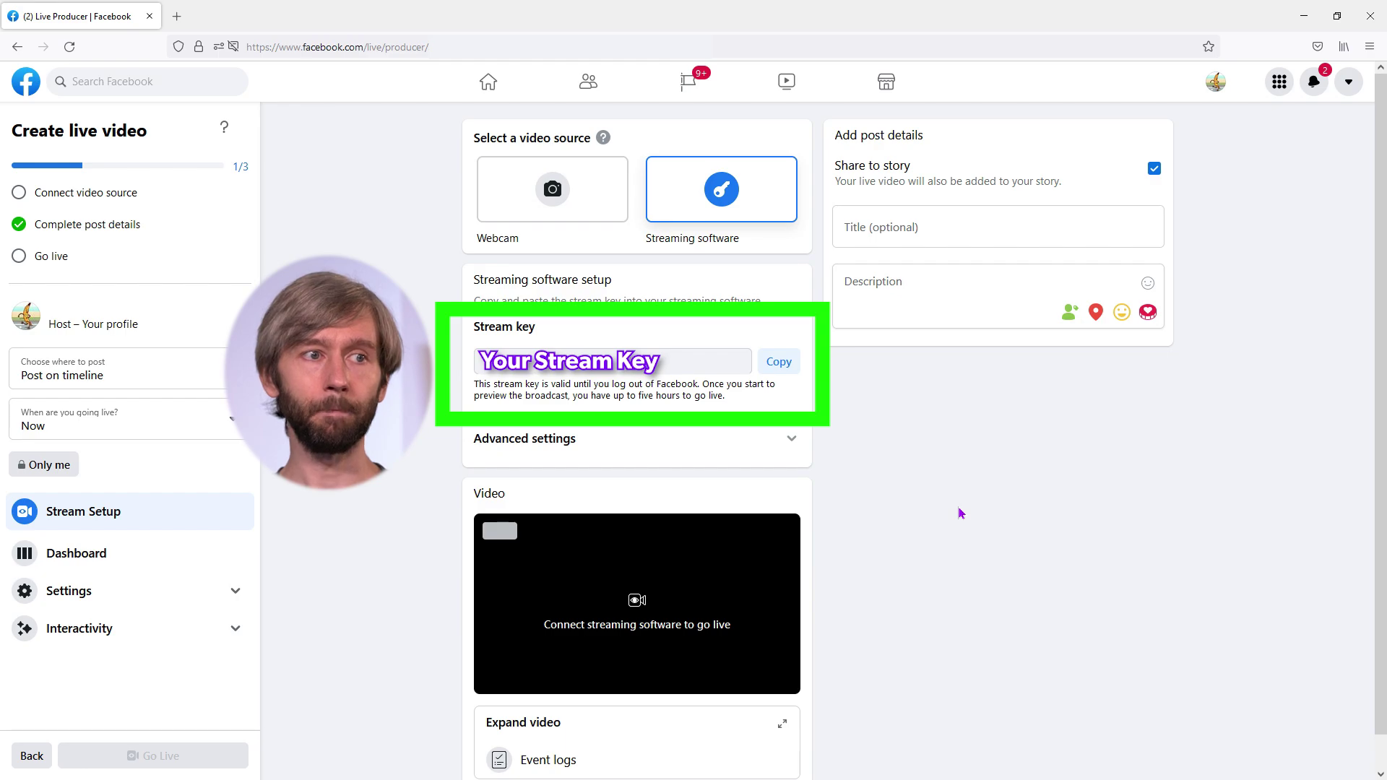
Expand Advanced settings to show the server URL, leaving Persistent stream key off
click(784, 449)
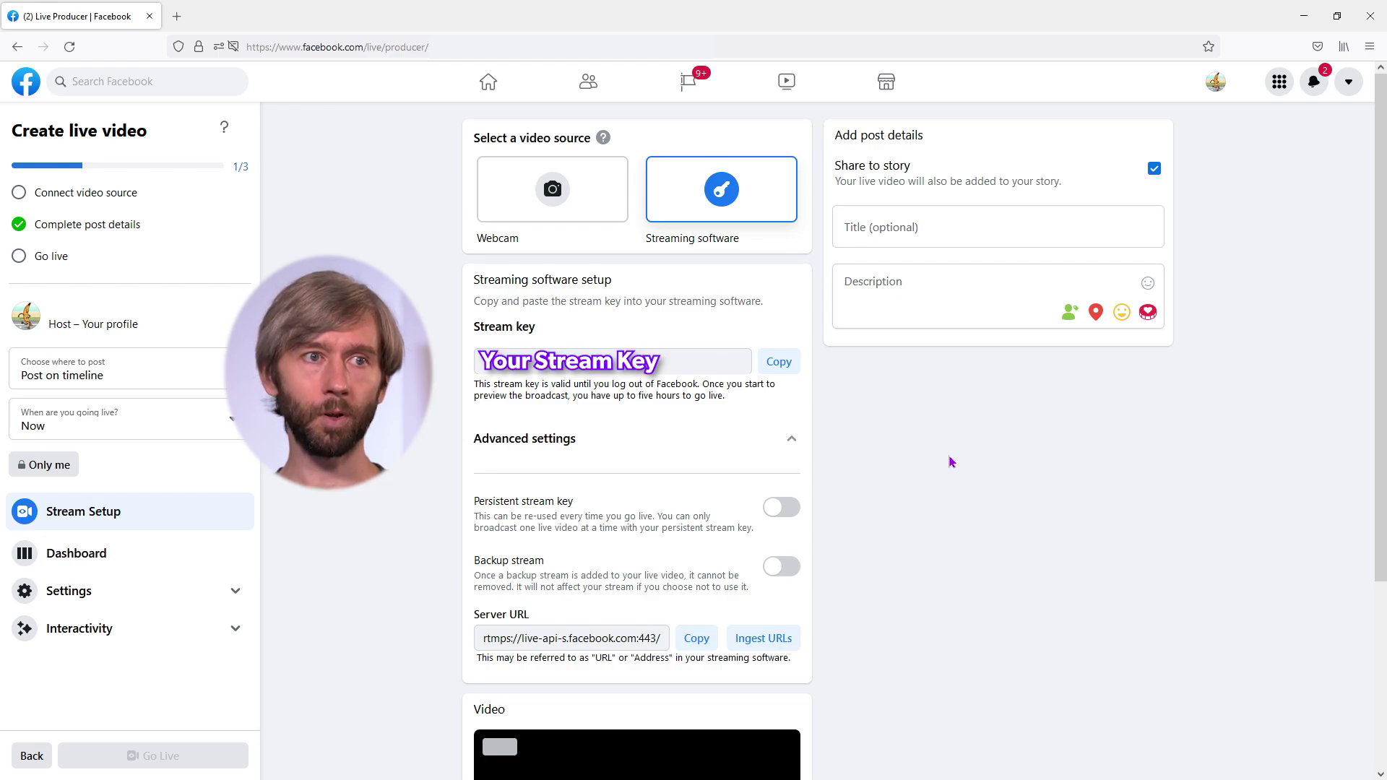
click(781, 509)
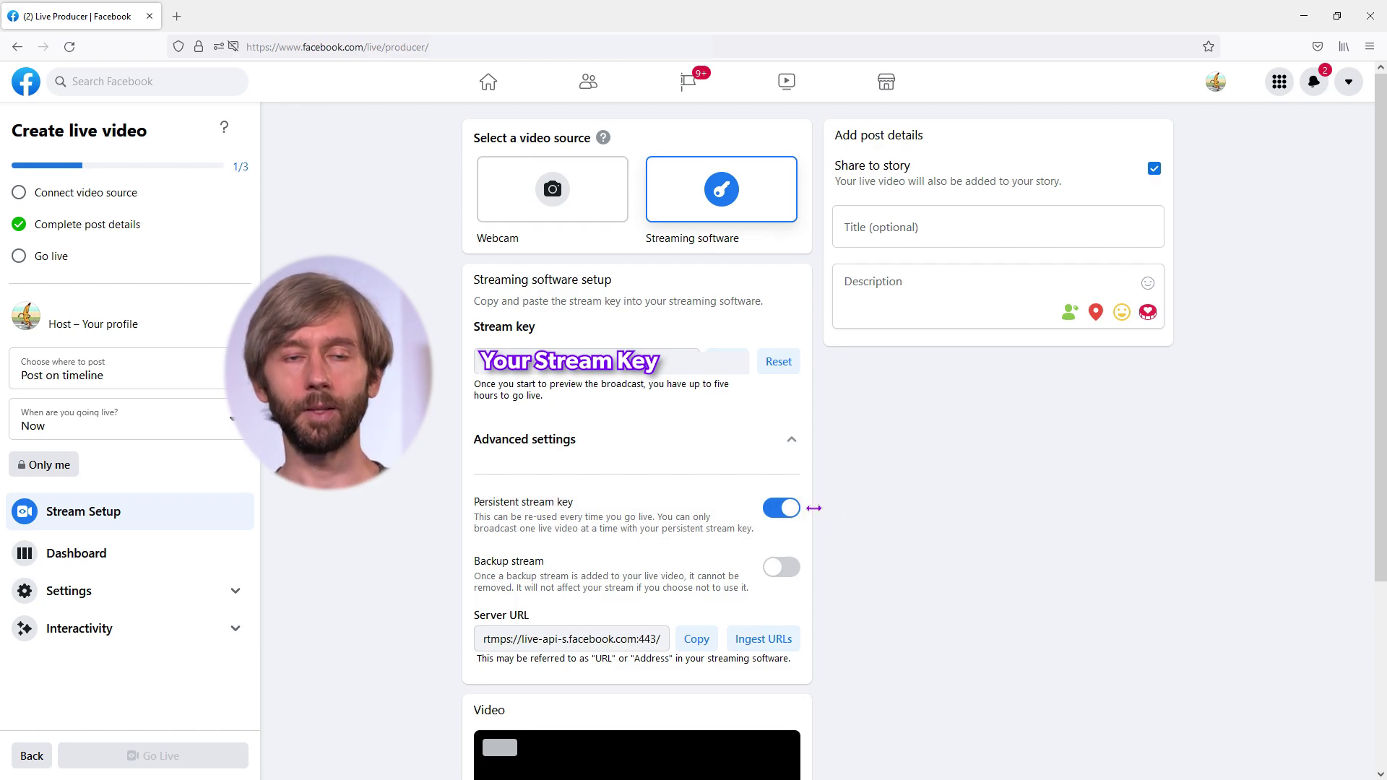
click(789, 509)
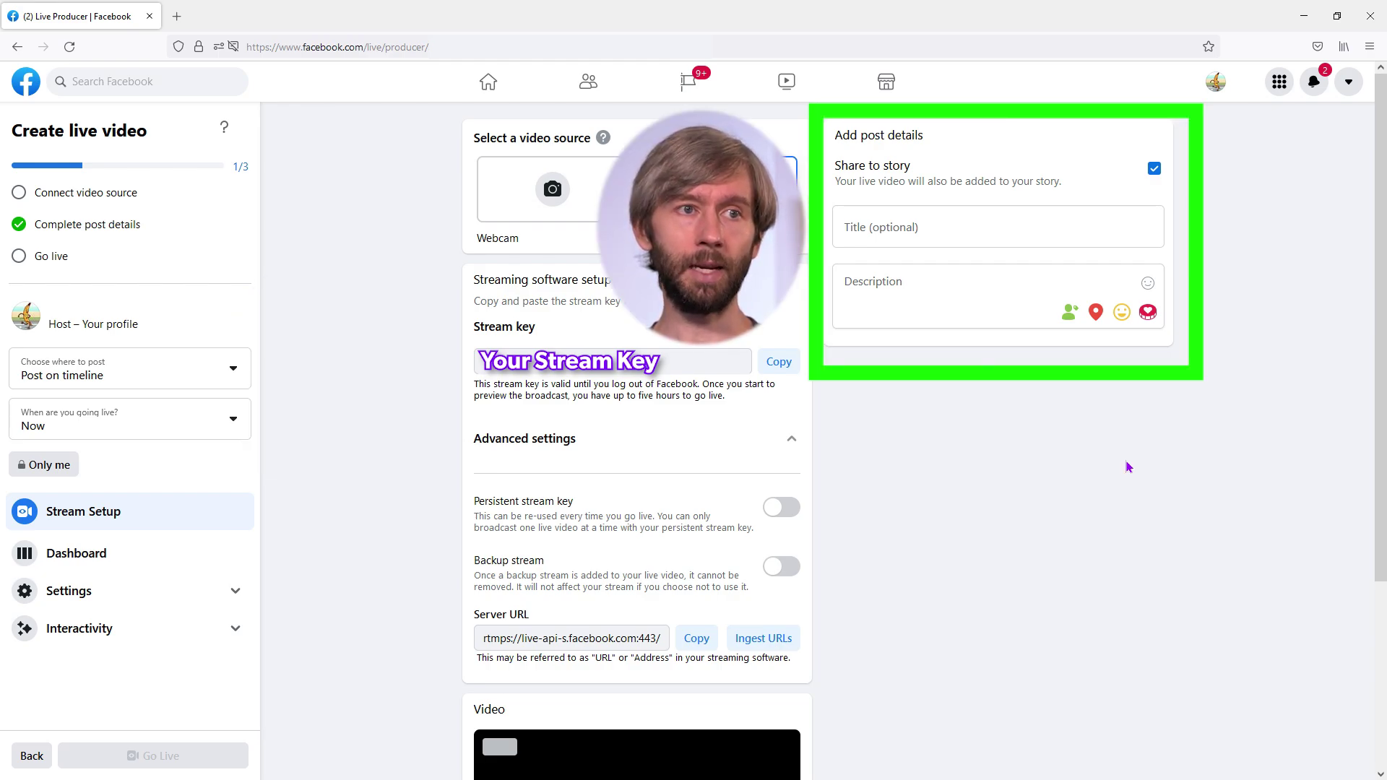
Title the live post 'Tutorial' and give it the description 'Test'
click(933, 239)
text(T)
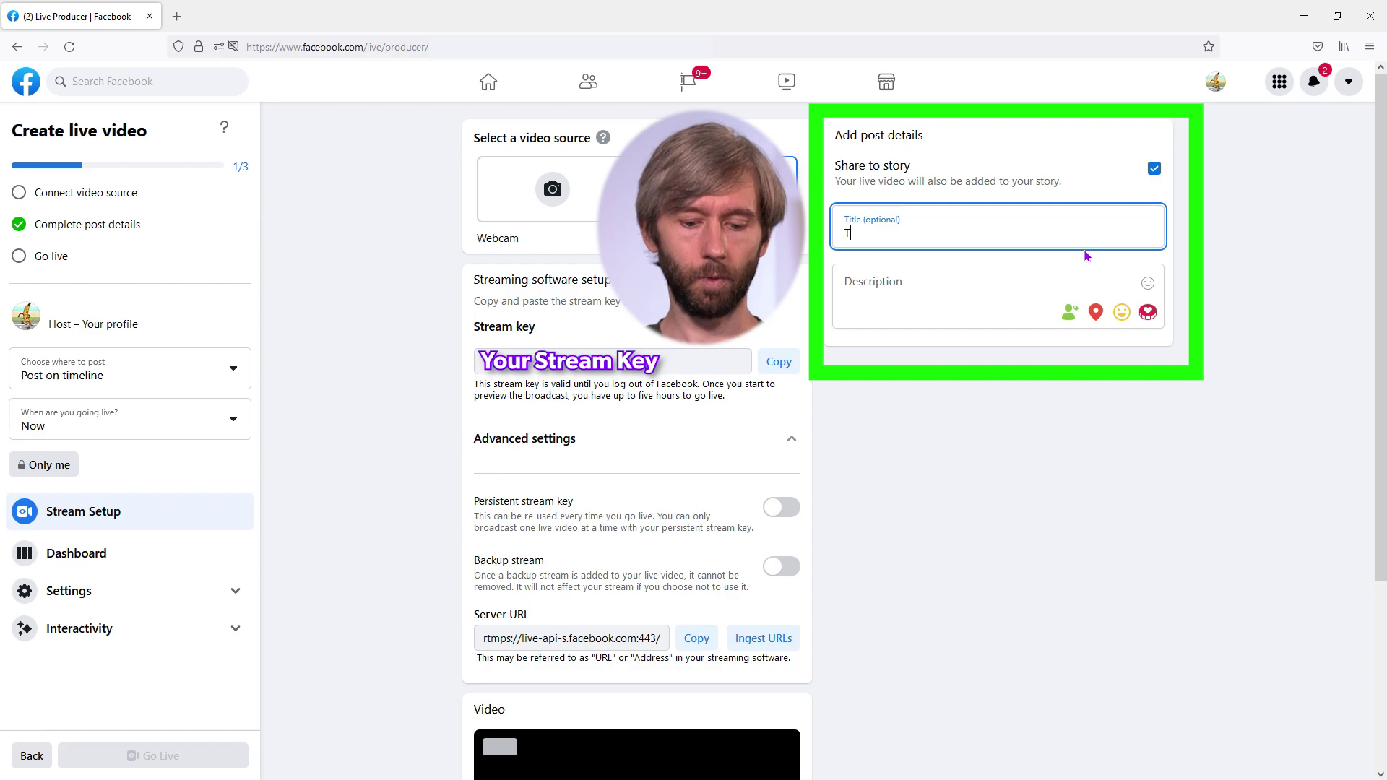
text(utorial)
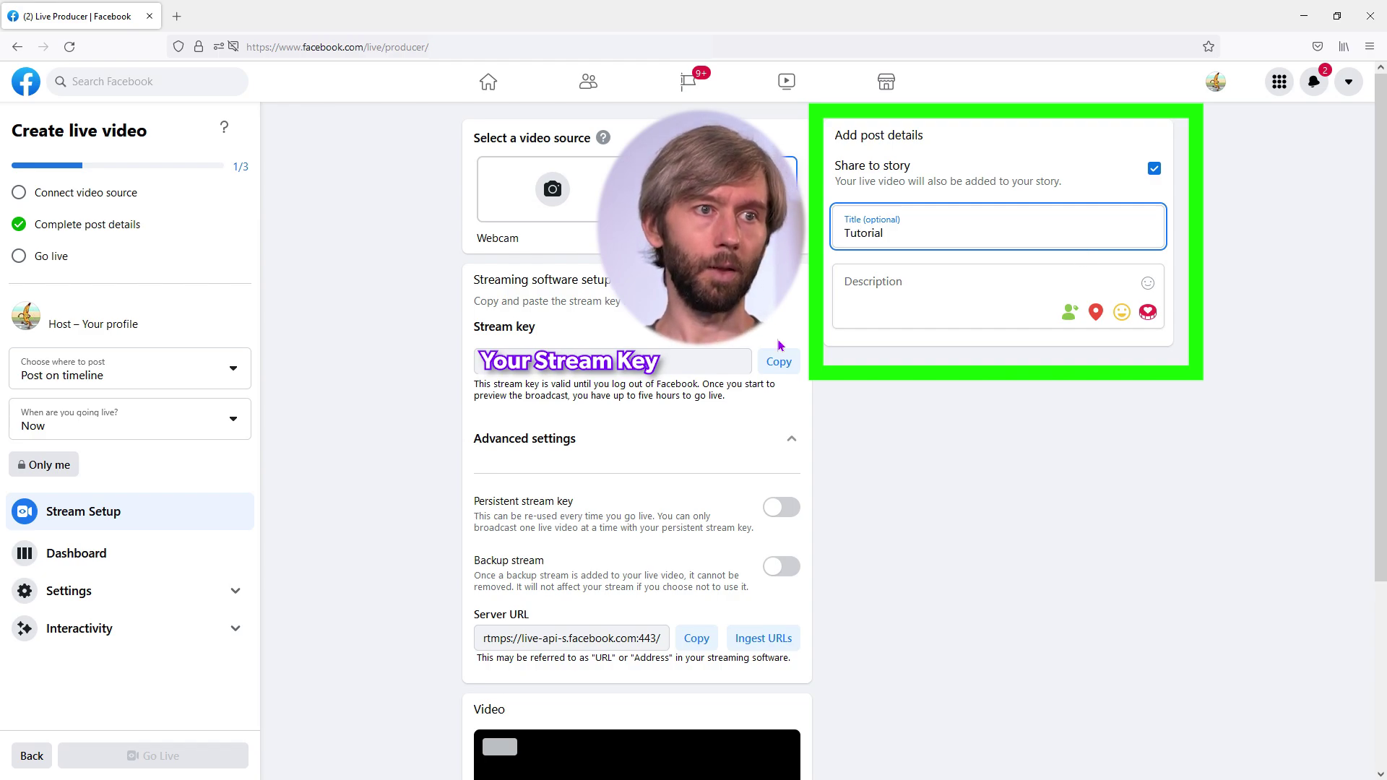
click(976, 309)
text(Test)
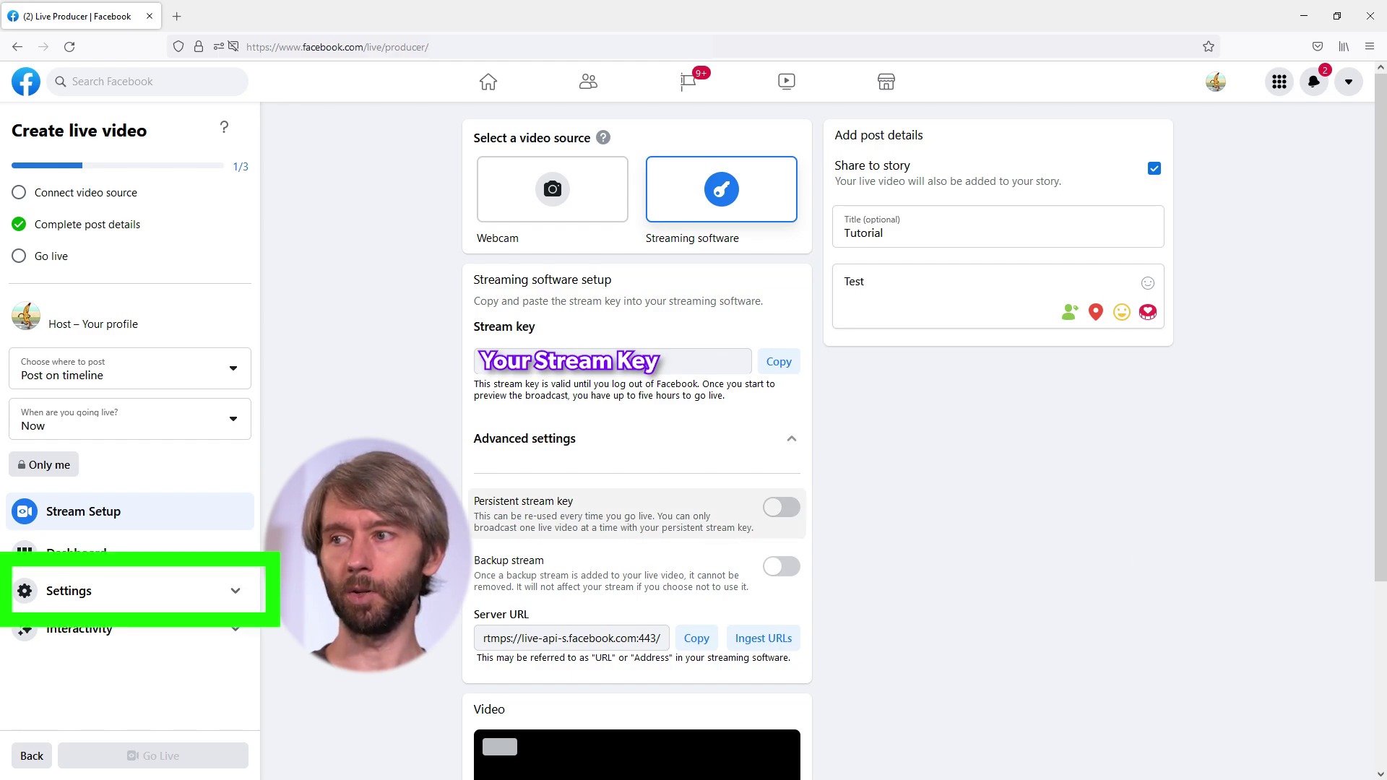
Turn off 'End live video if stream stops' in Stream settings, then return to Stream Setup
click(192, 590)
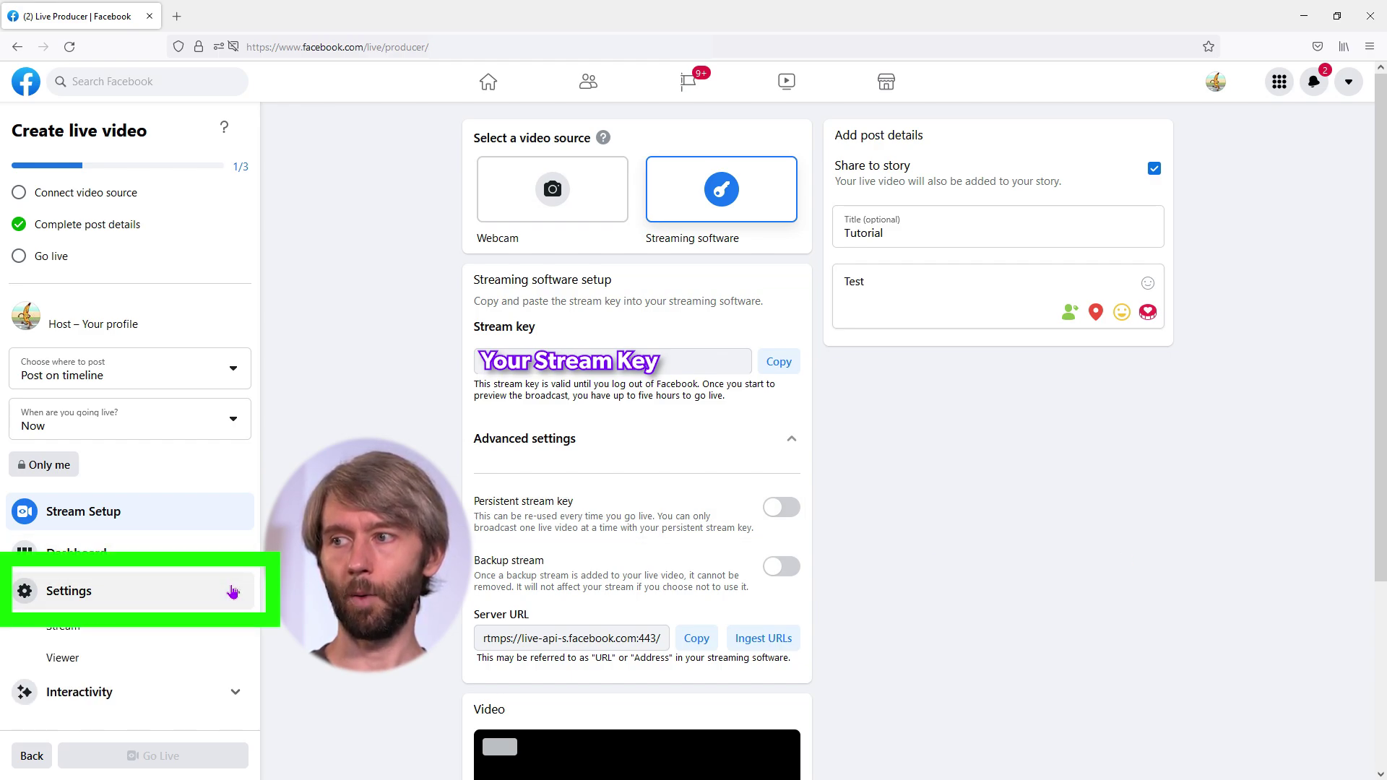
click(64, 626)
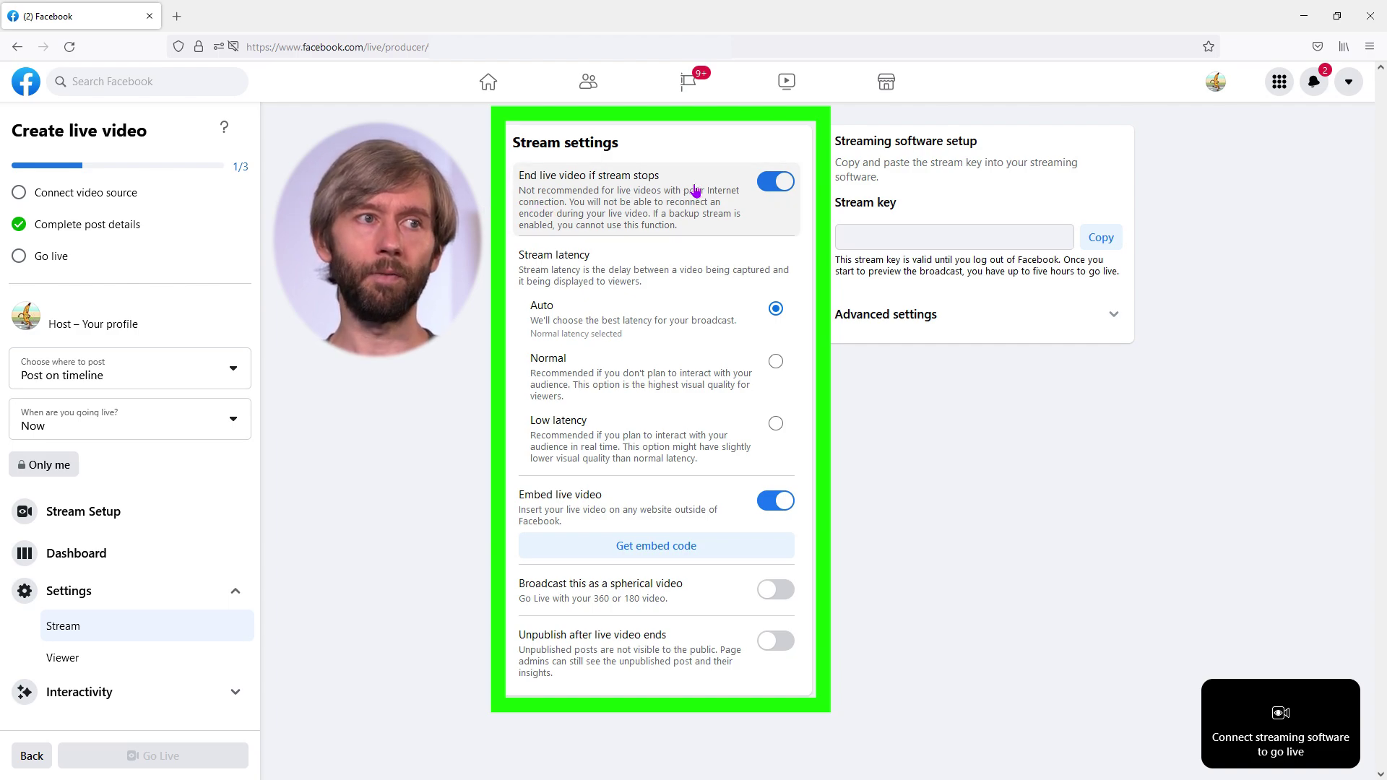
click(780, 186)
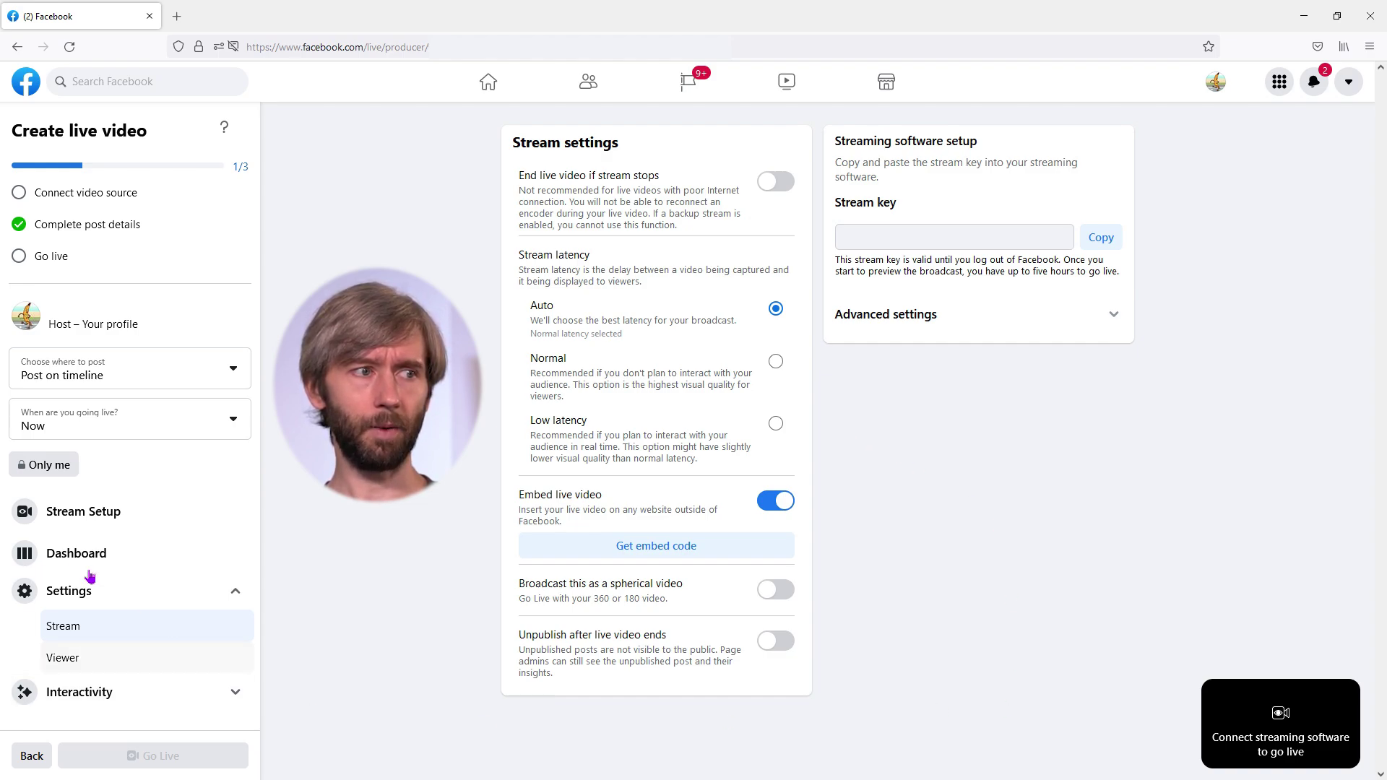
click(94, 513)
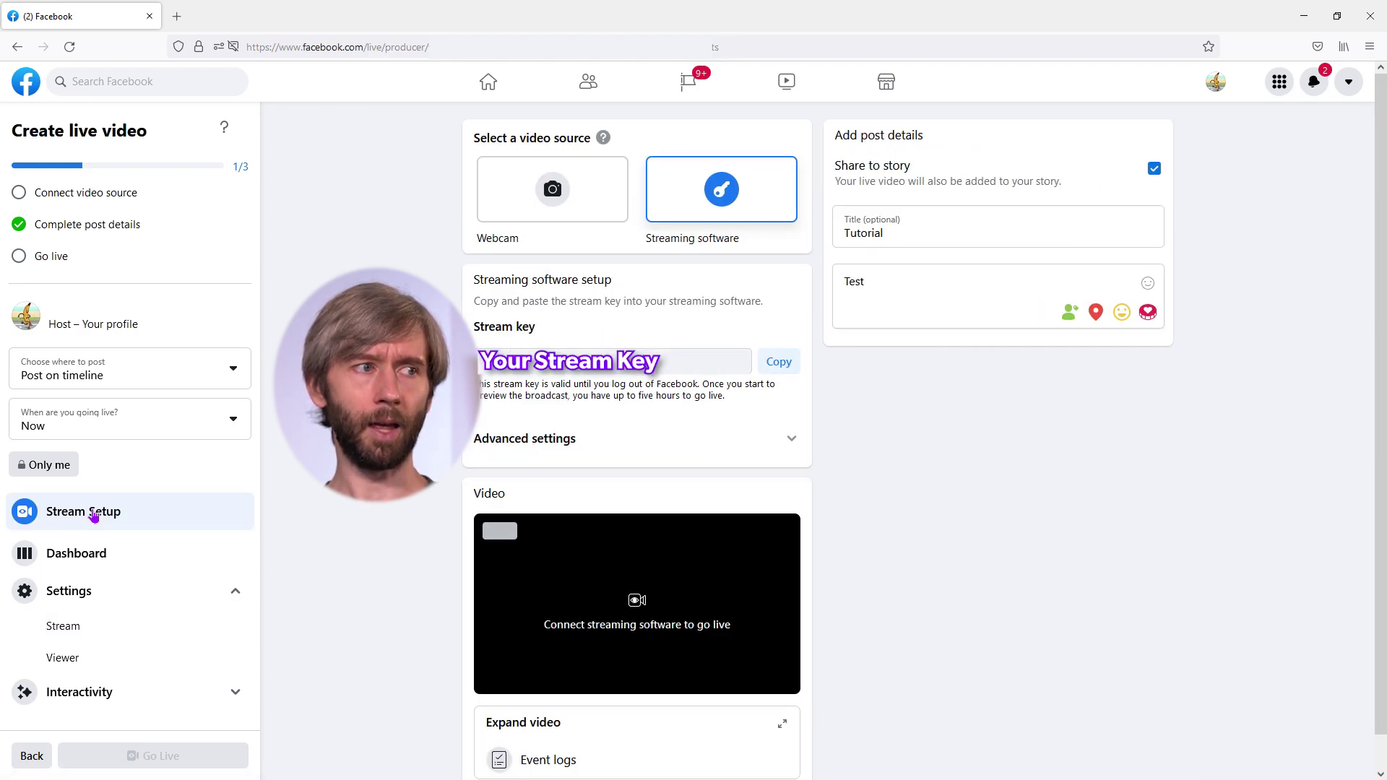
Copy Facebook's stream key into vMix's Stream Name or Key field
click(792, 442)
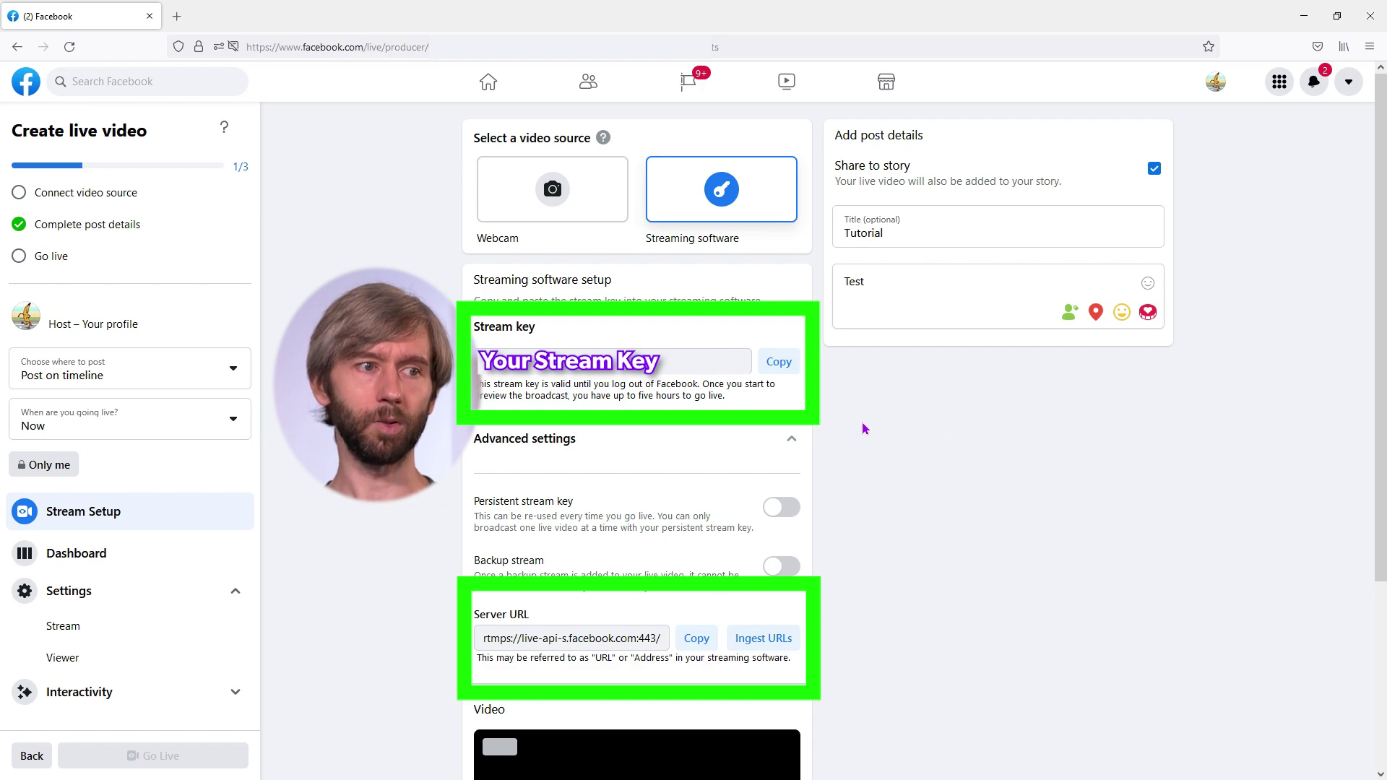
click(787, 366)
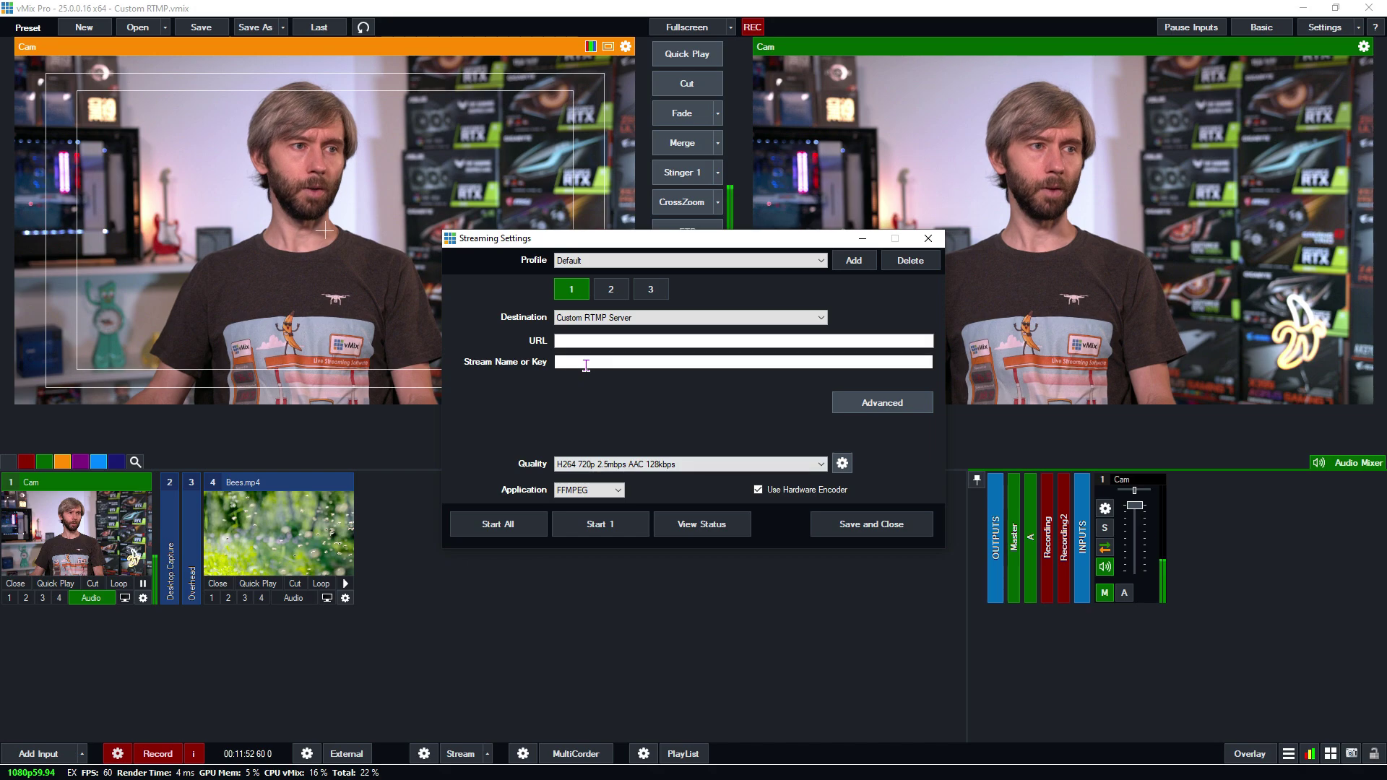
right_click(588, 363)
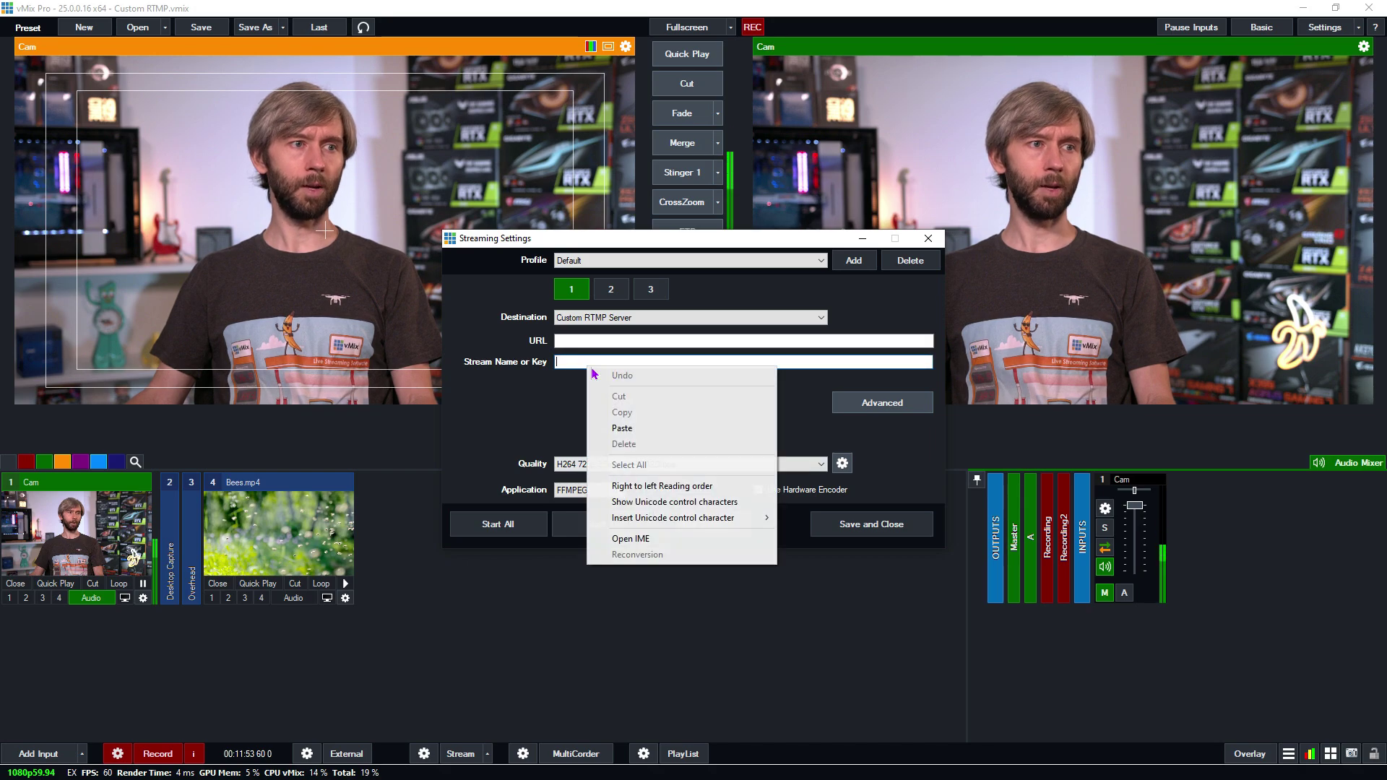
click(654, 429)
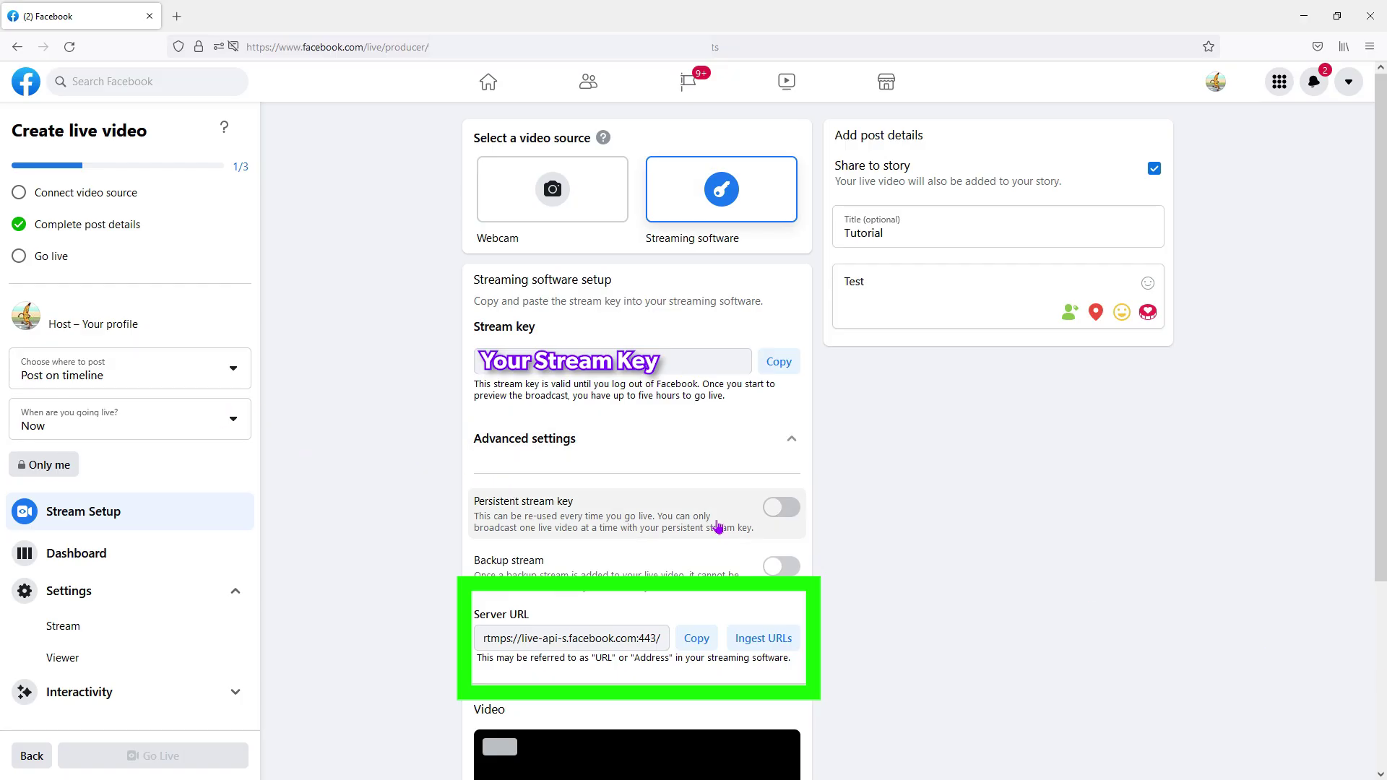
Paste the server URL rtmps://live-api-s.facebook.com:443/rtmp/ into vMix's URL field and save
click(691, 640)
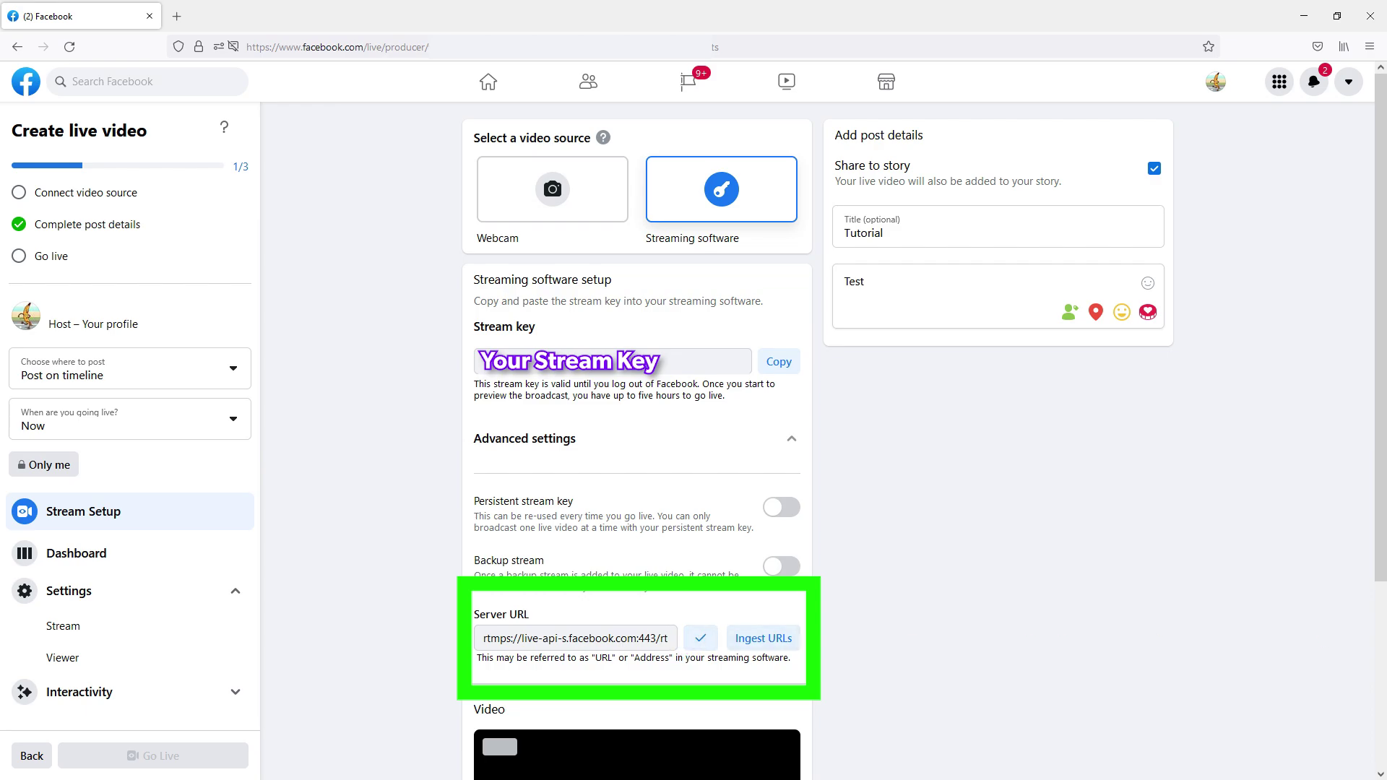
right_click(919, 341)
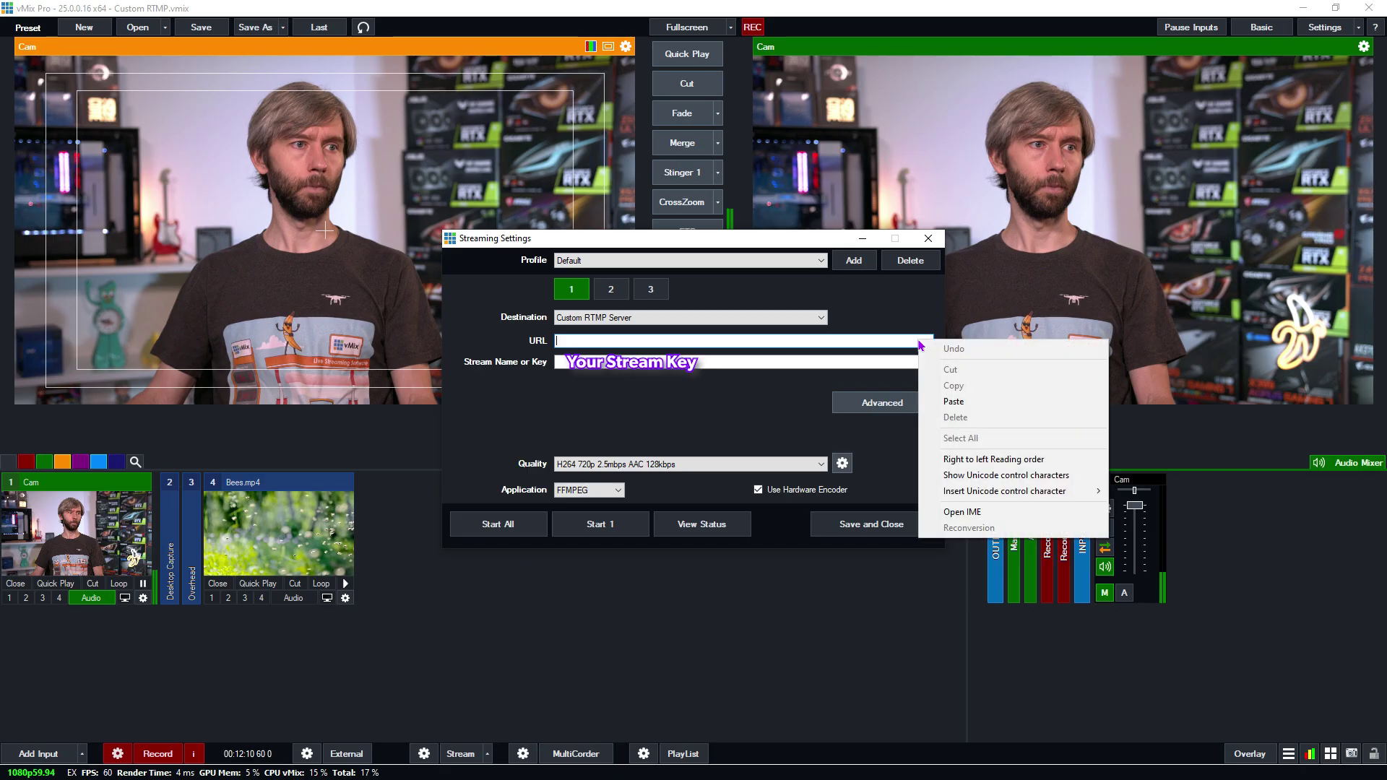
click(976, 401)
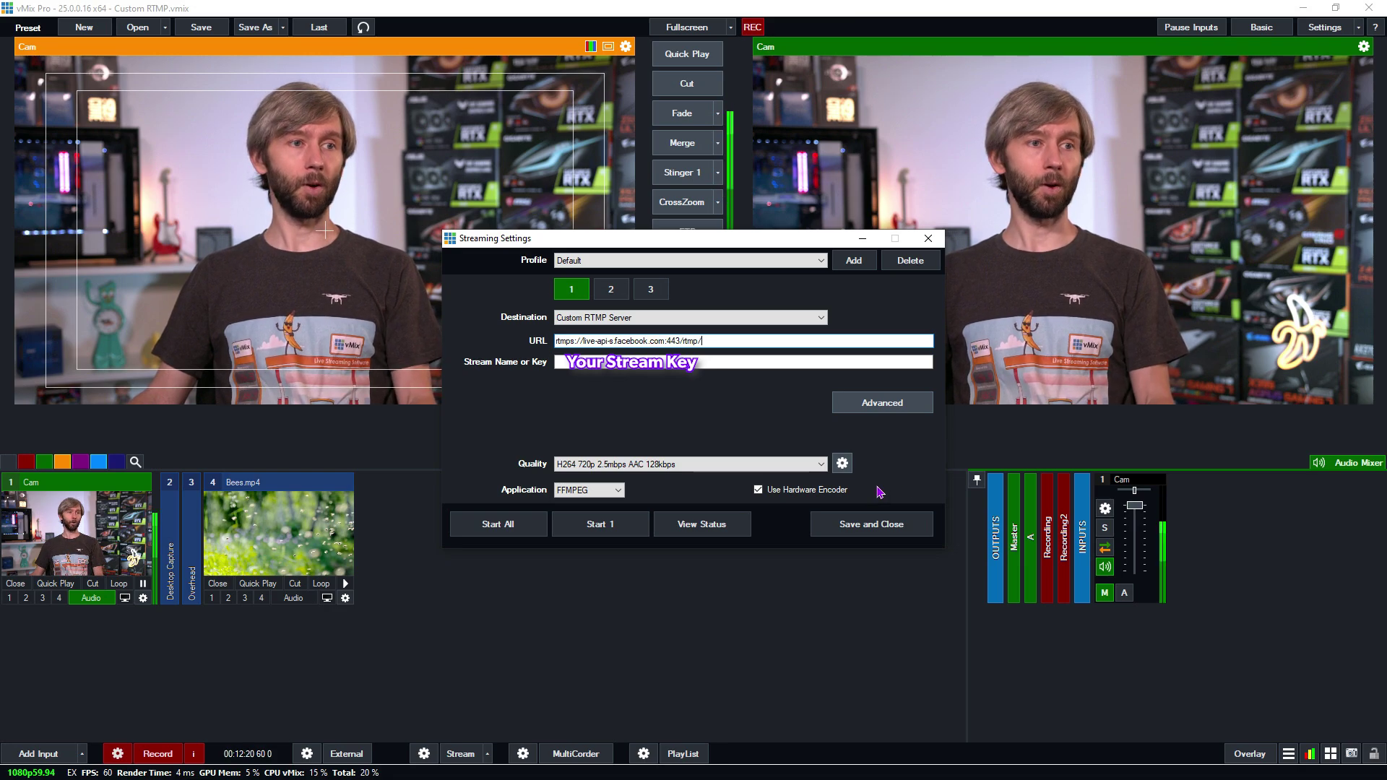
click(861, 532)
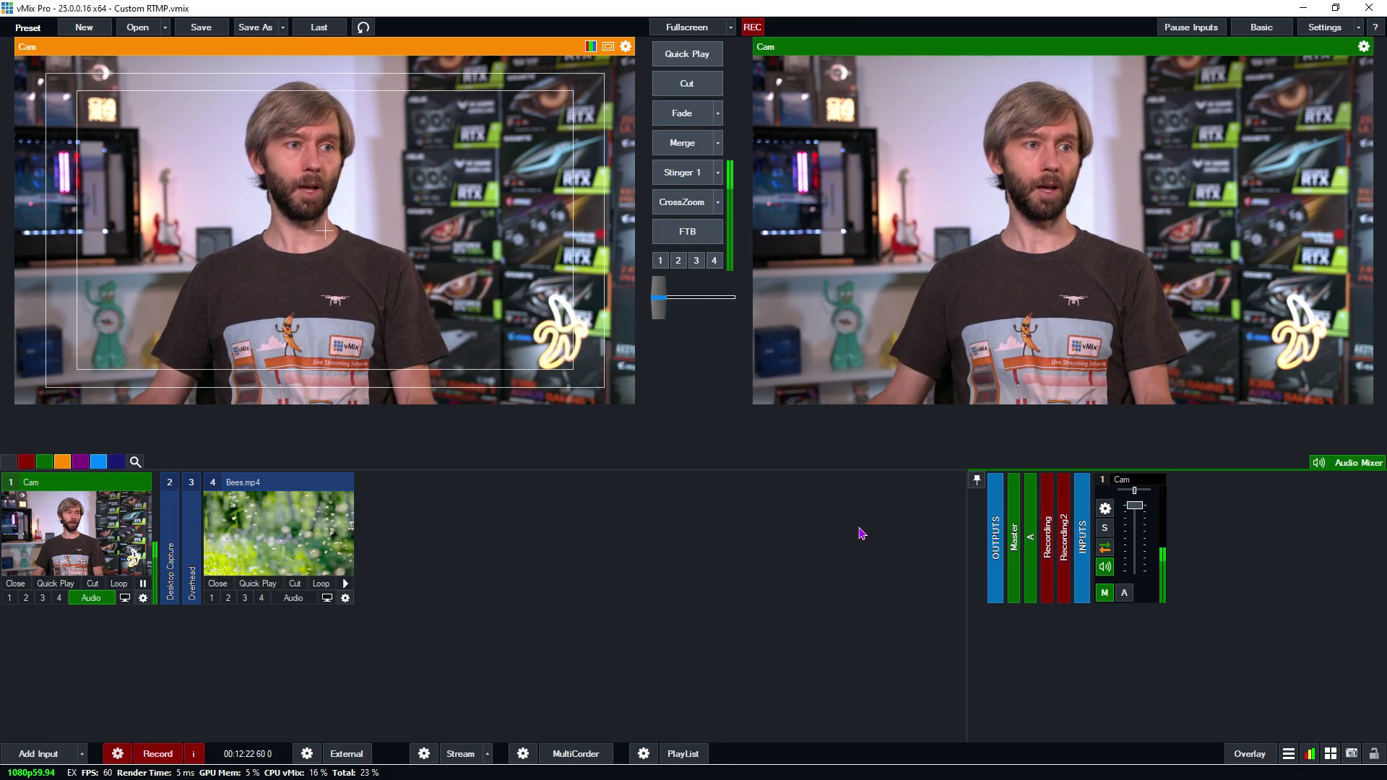
Start streaming from vMix to Facebook
click(463, 756)
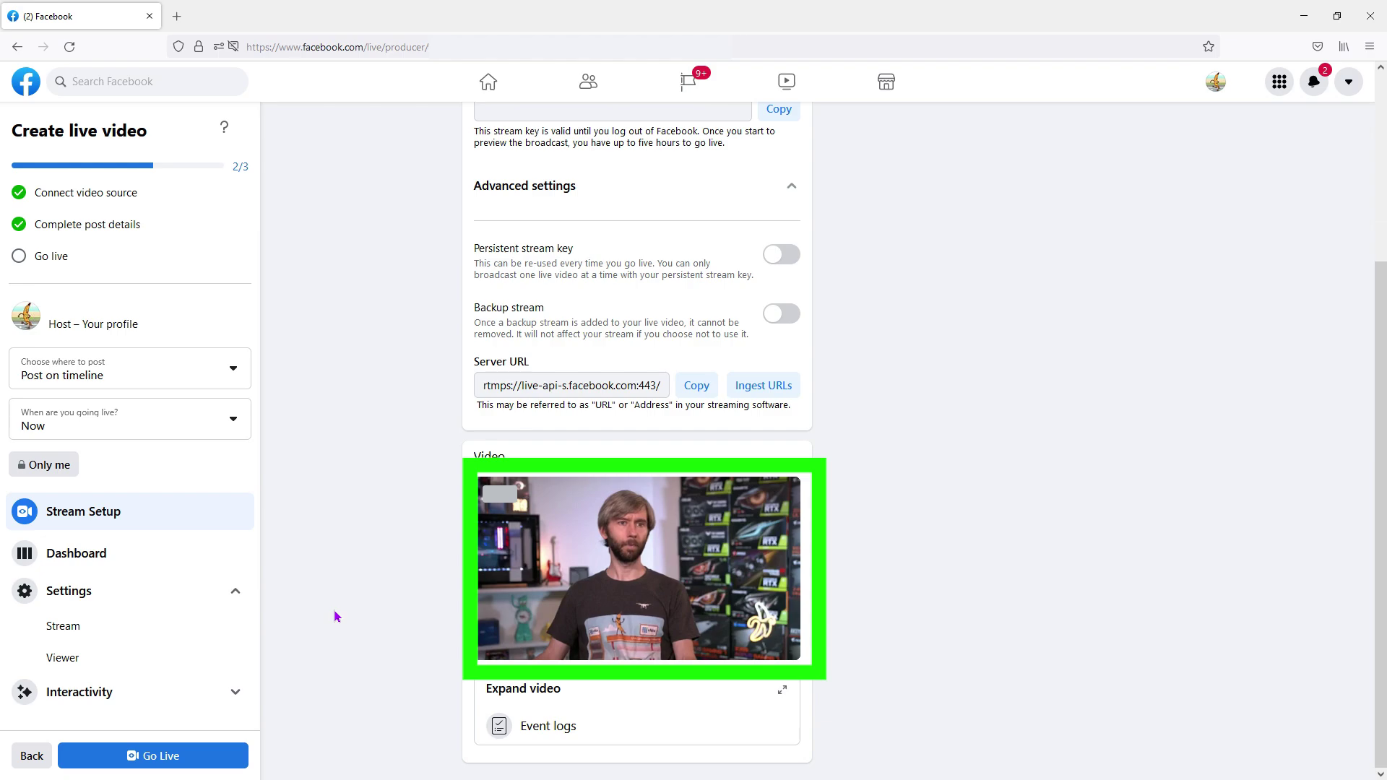
Go live on Facebook and scroll the Live dashboard to view the stream metrics
click(224, 761)
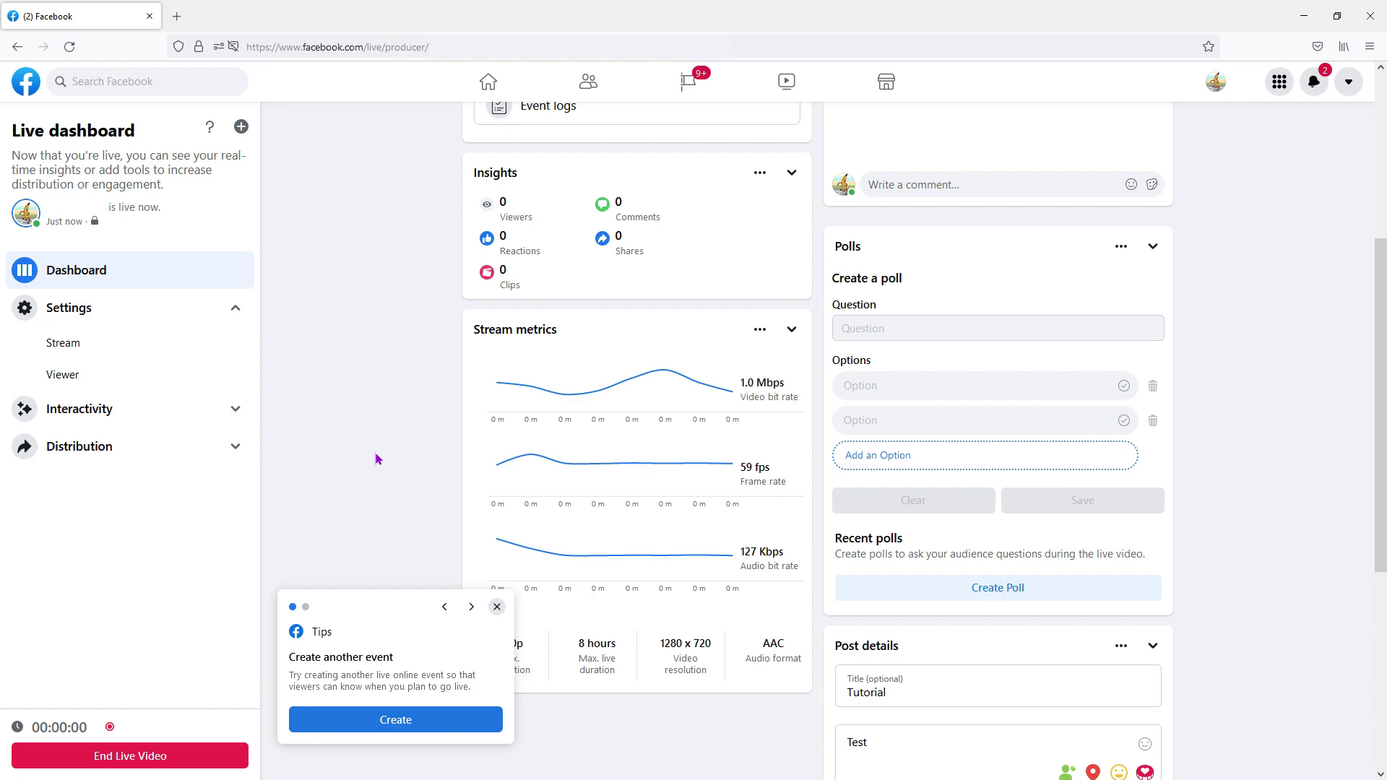
scroll(370, 434, up, 3)
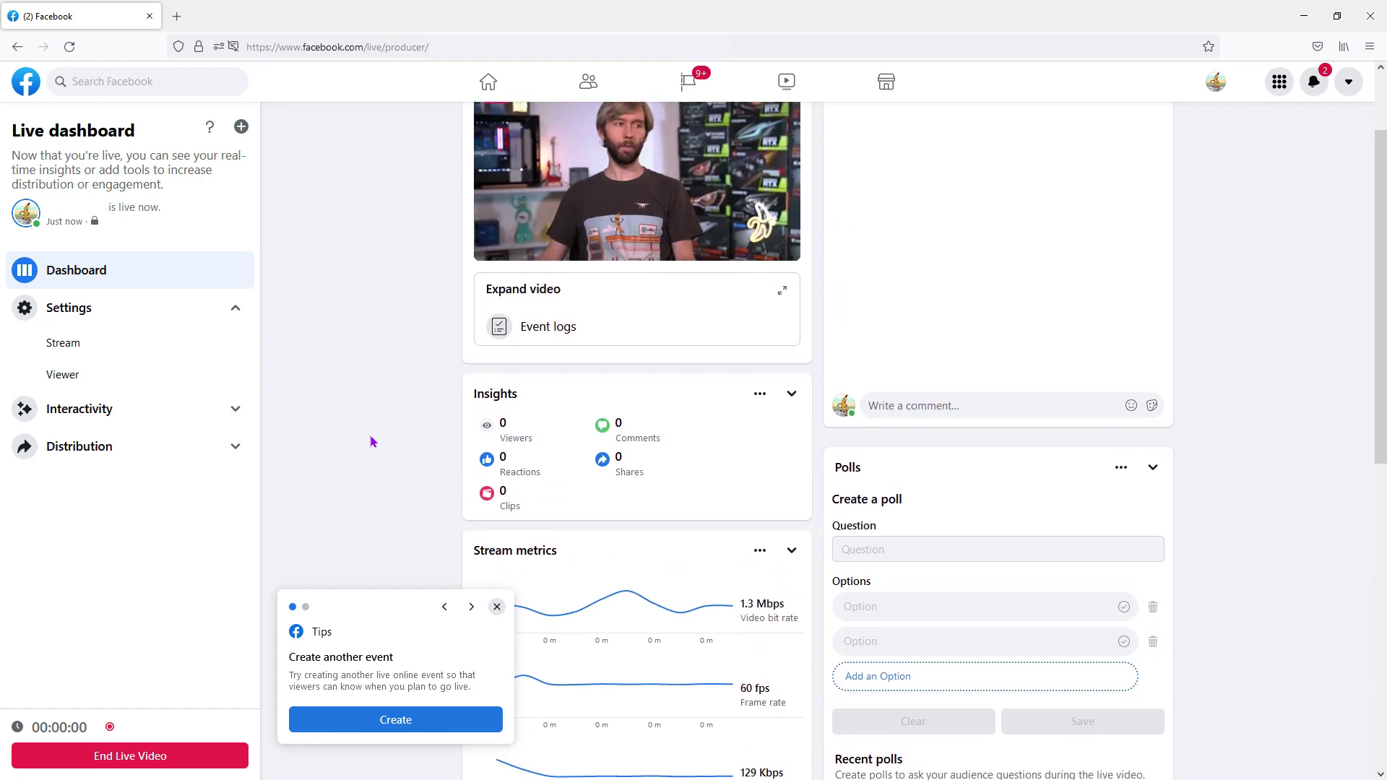